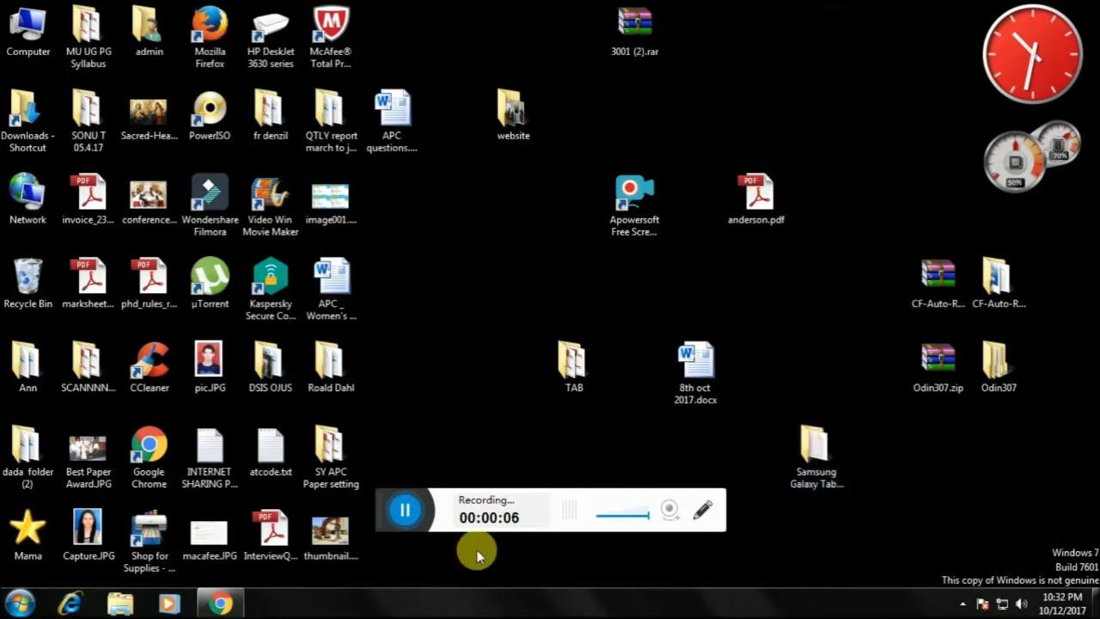
Download the Galaxy Tab USB Driver ver.1.5.45.00 EXE from Samsung Support's full downloads list.
click(237, 607)
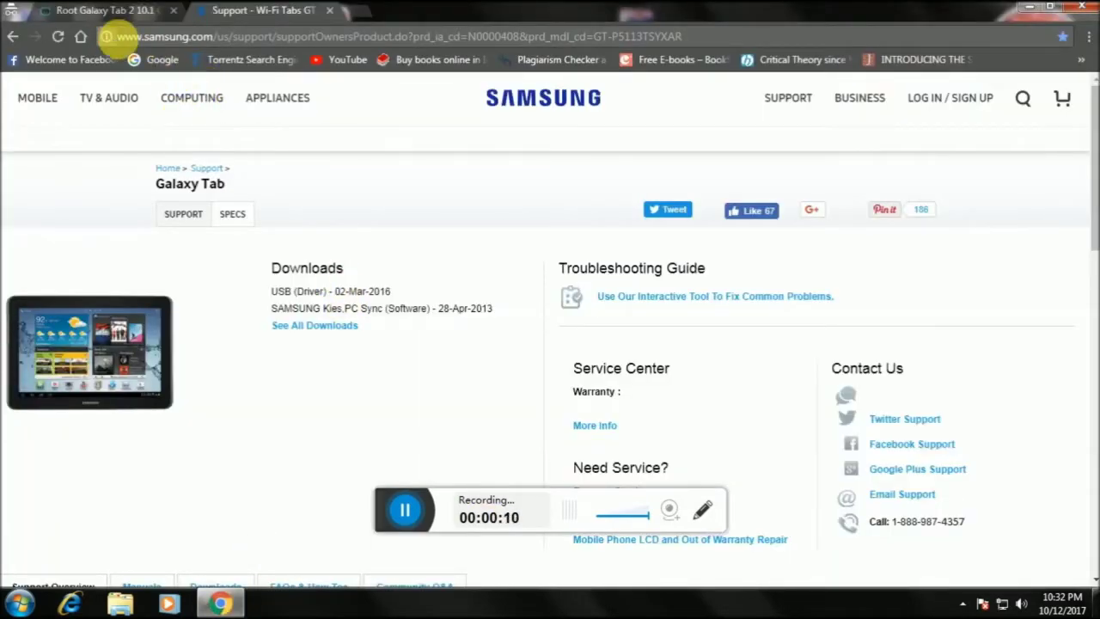
click(696, 36)
click(709, 36)
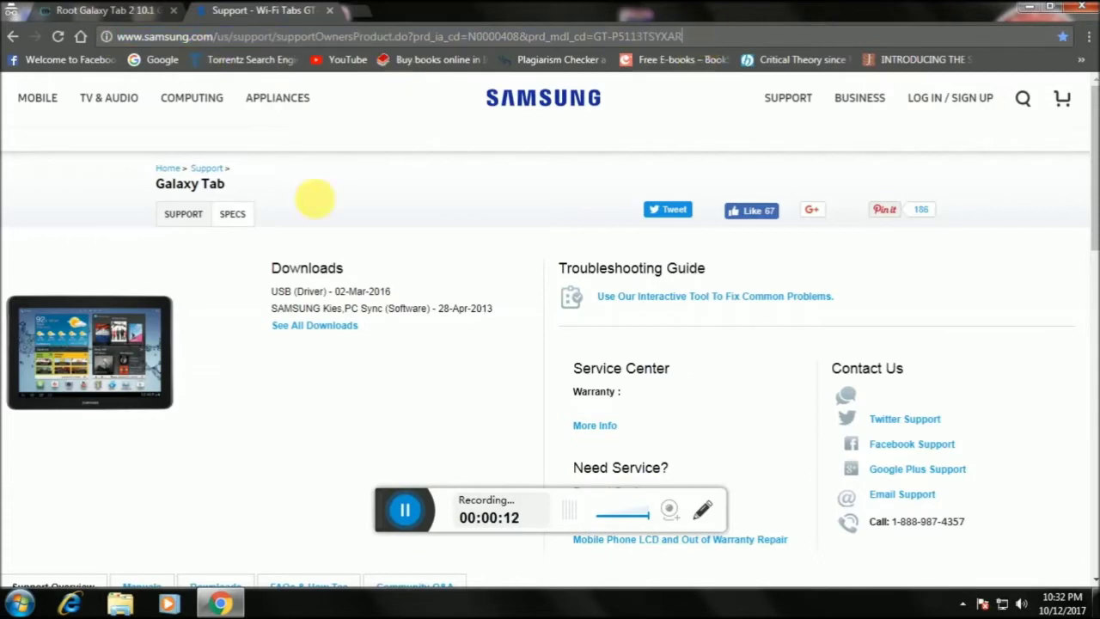
click(287, 328)
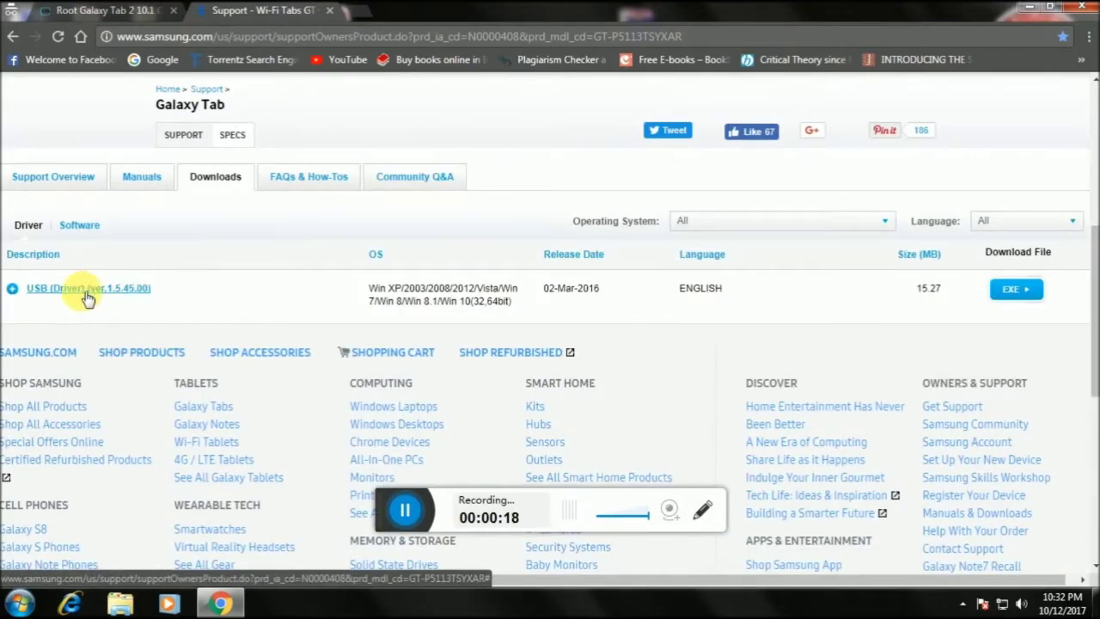
click(1014, 290)
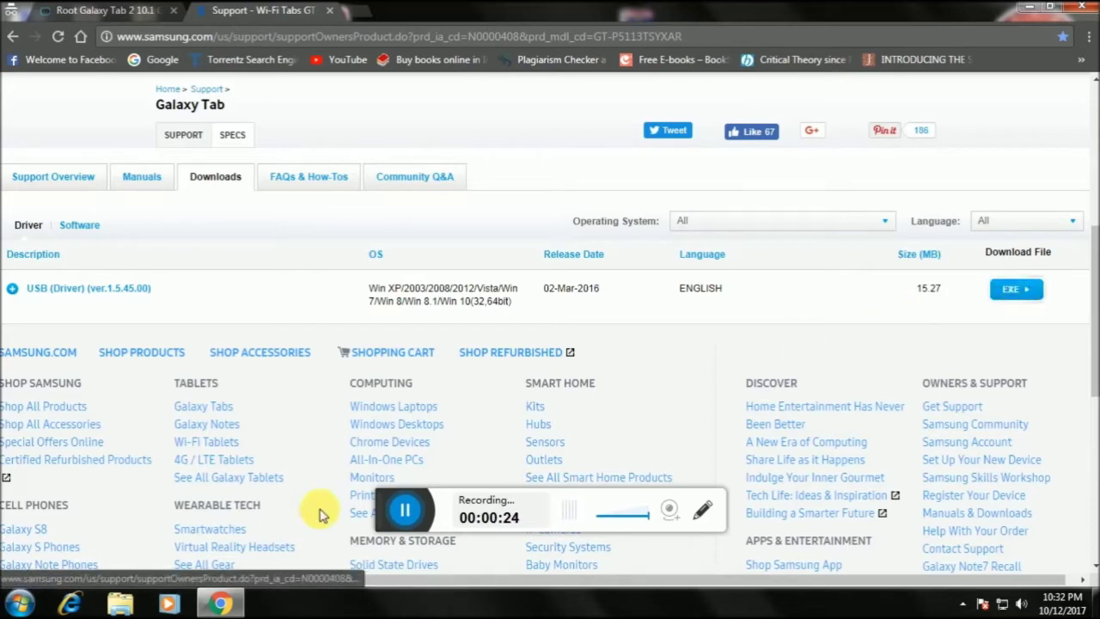
click(1039, 10)
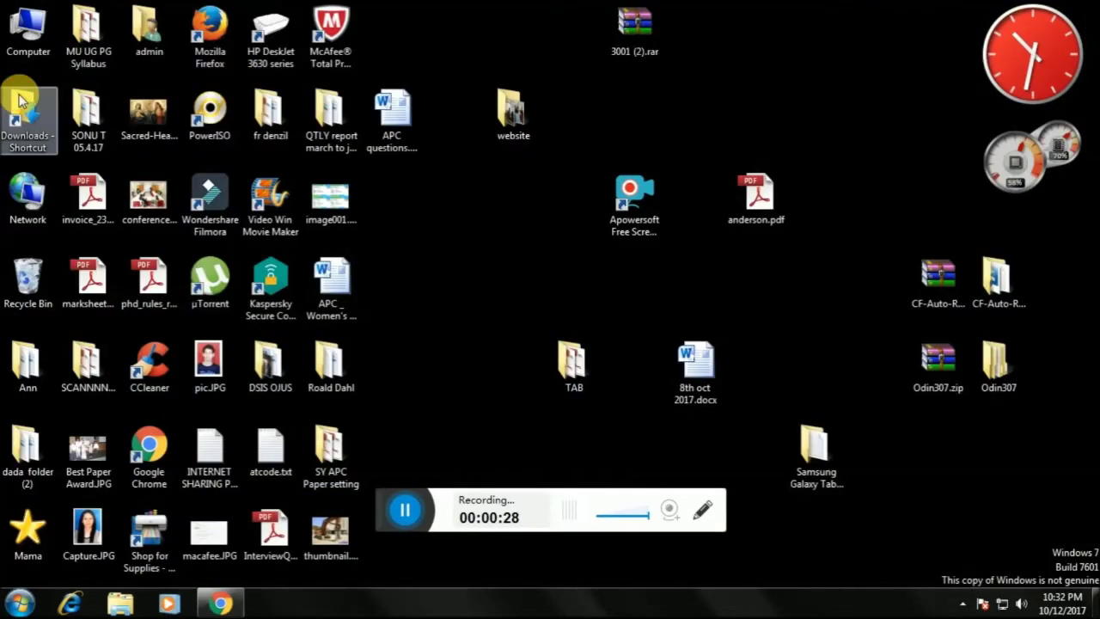
double_click(24, 101)
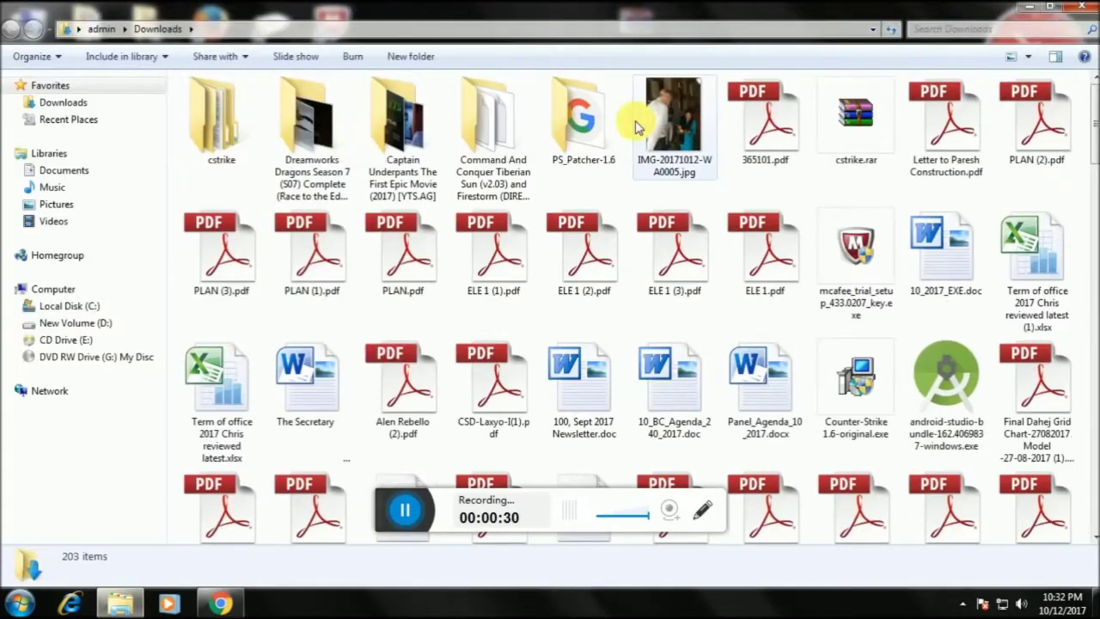
click(606, 116)
double_click(606, 116)
double_click(407, 123)
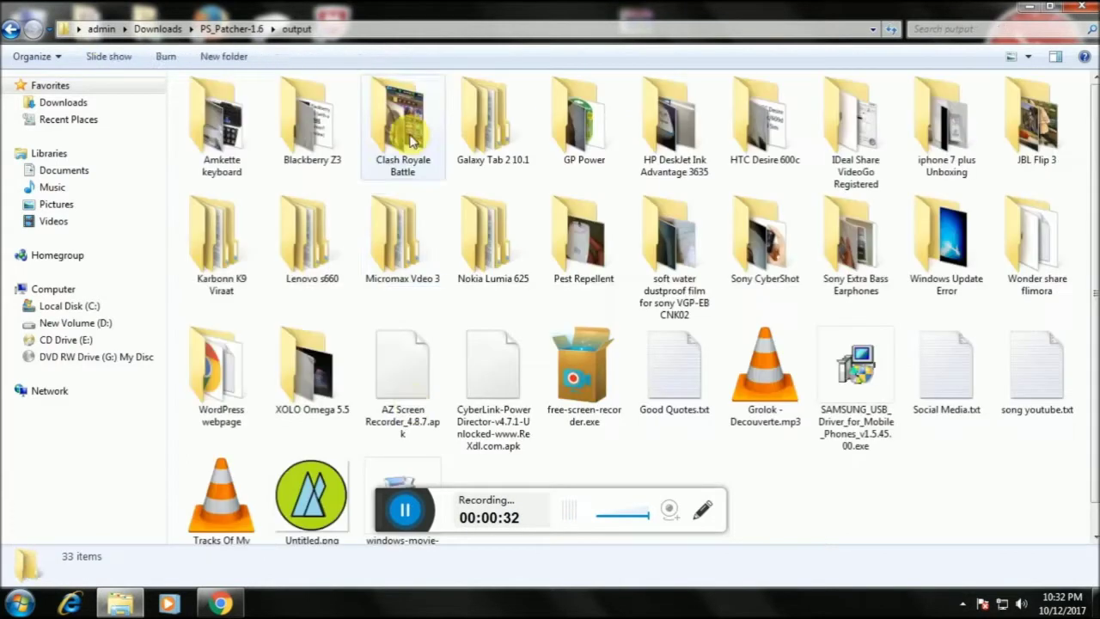
click(864, 383)
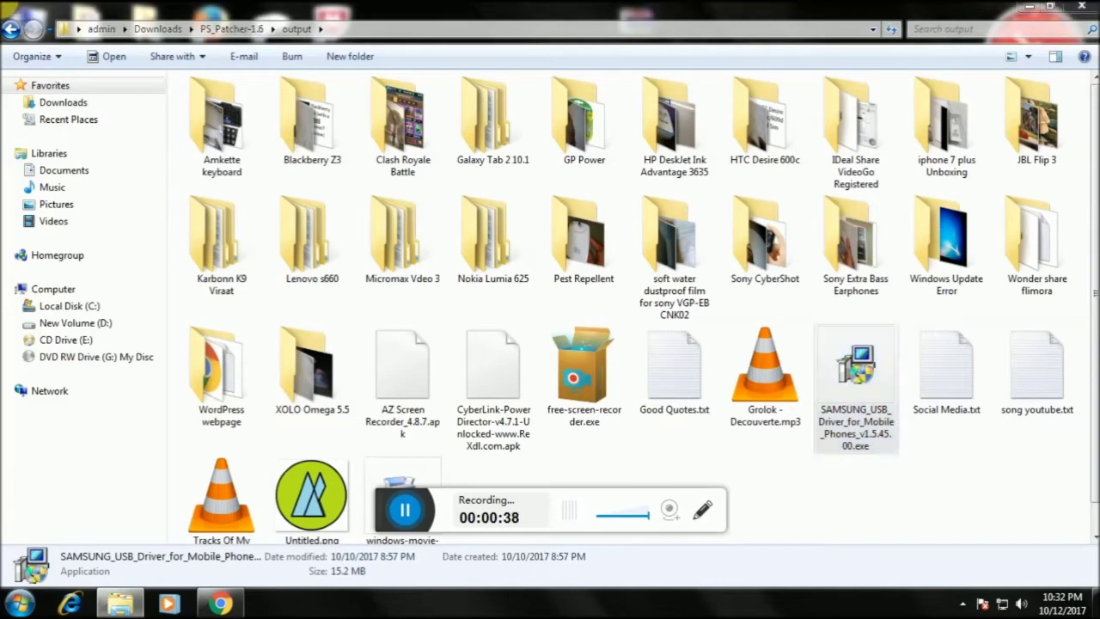
click(855, 378)
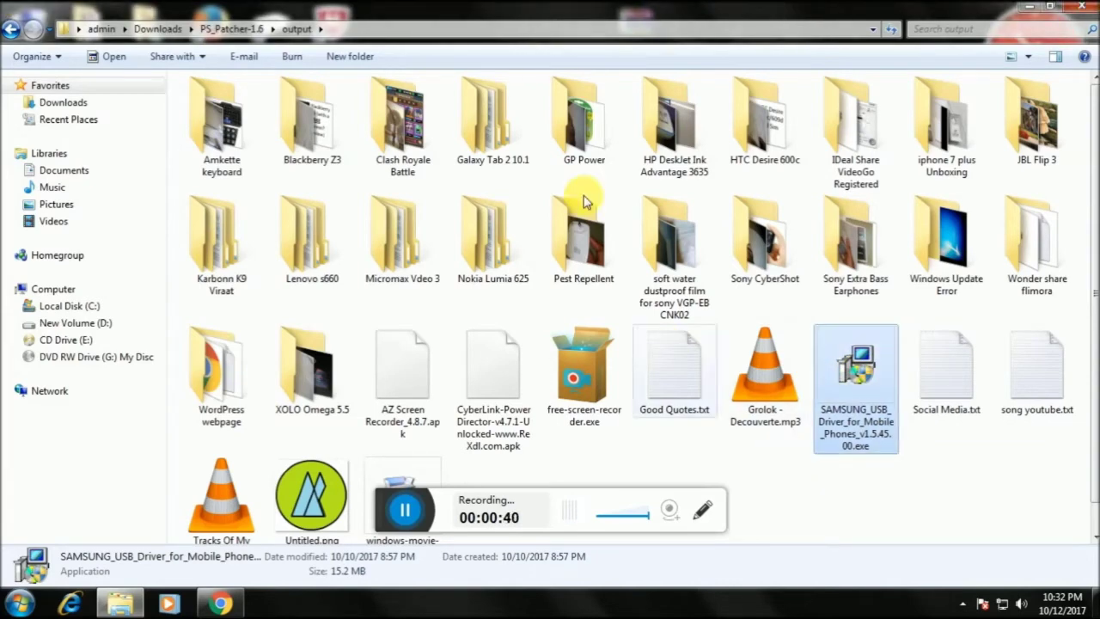
click(1081, 8)
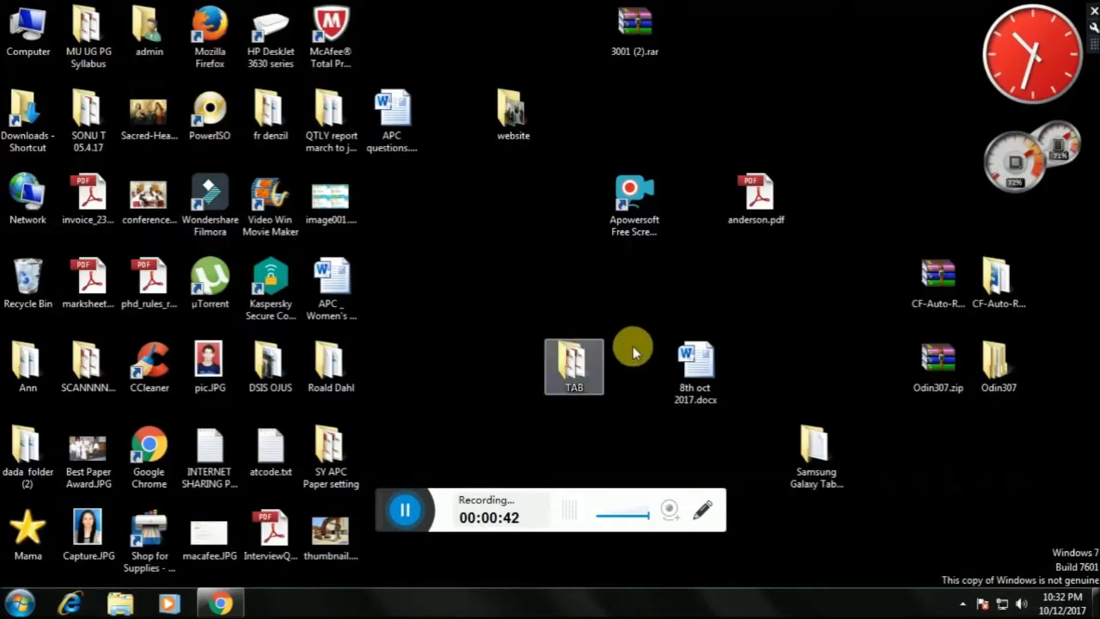
Switch to DroidGator's Root Galaxy Tab 2 10.1 P5113 article, skim it, and minimize Chrome.
click(227, 601)
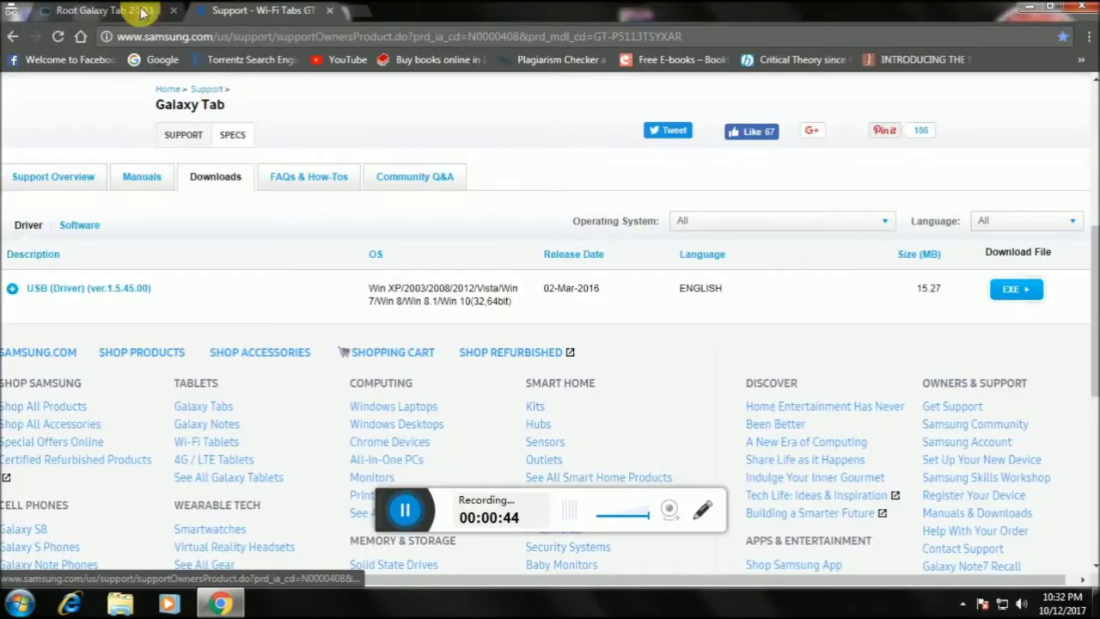
click(129, 13)
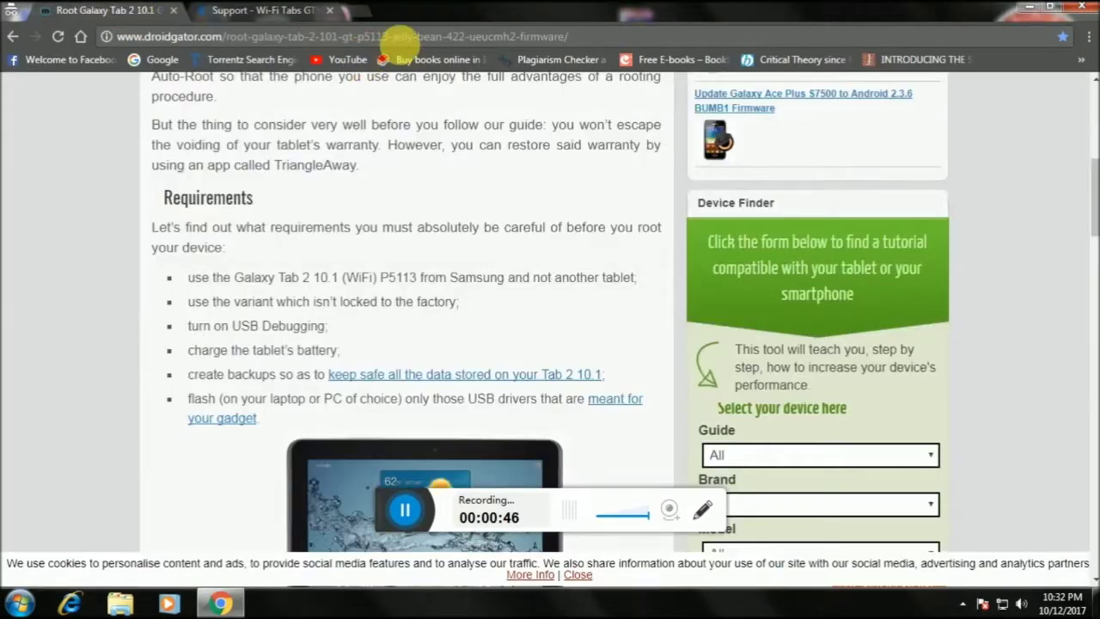
drag(589, 47, 133, 58)
scroll(342, 181, up, 5)
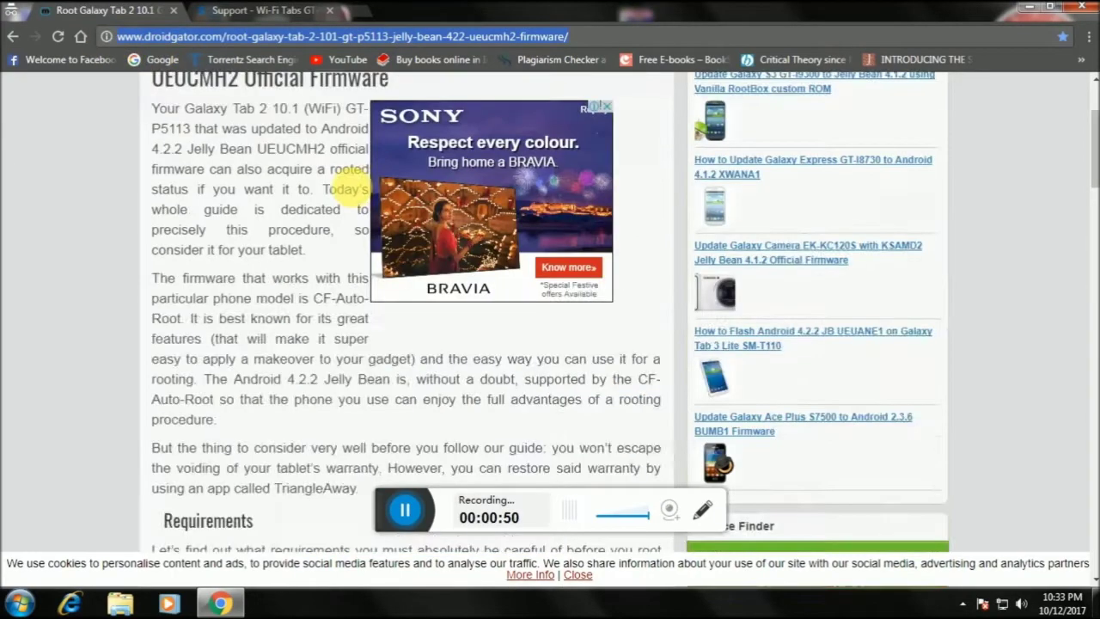
scroll(335, 153, down, 10)
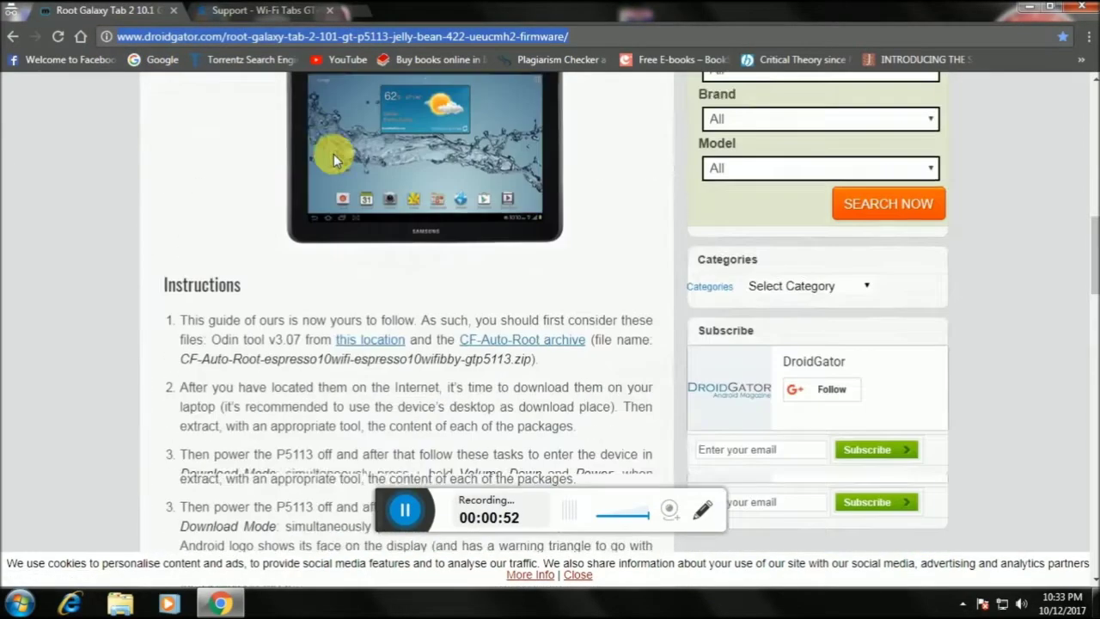
scroll(333, 154, up, 3)
scroll(334, 154, down, 3)
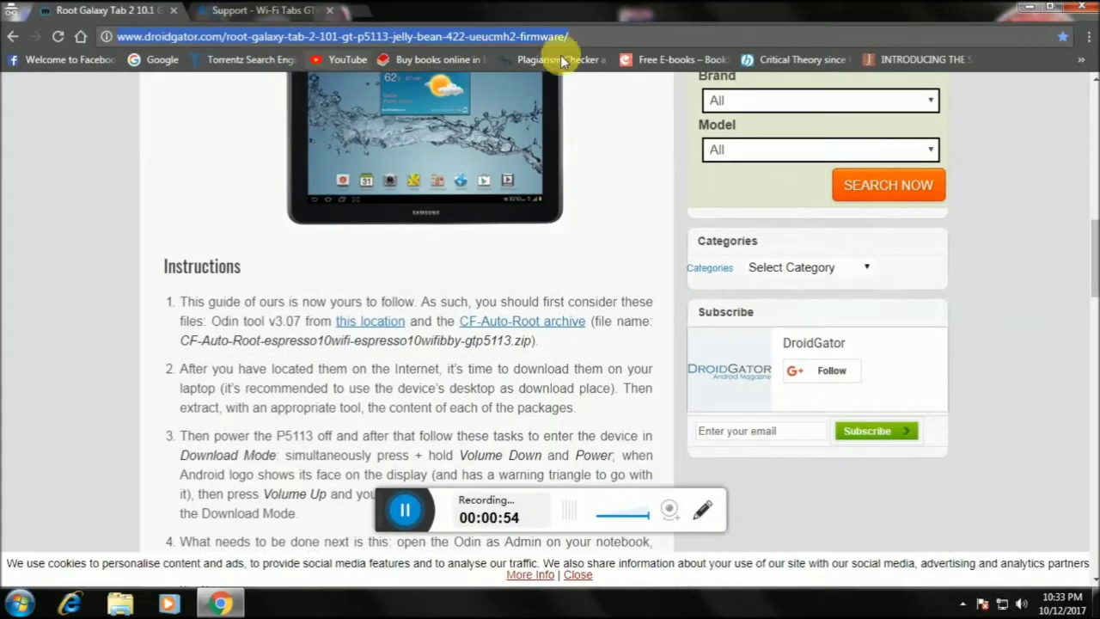
click(584, 36)
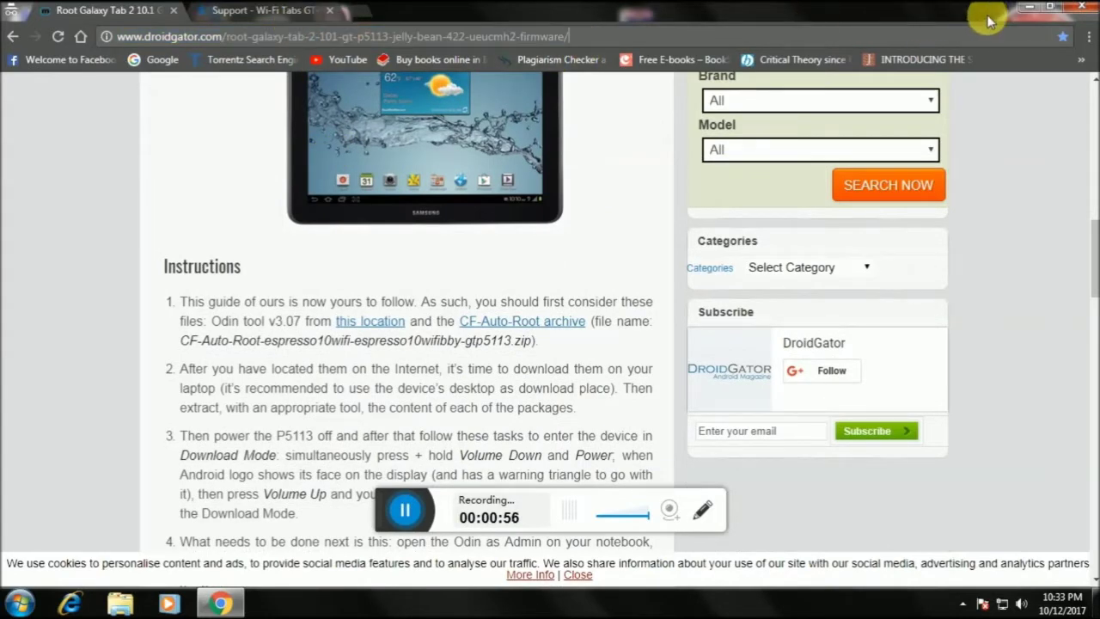
click(1027, 10)
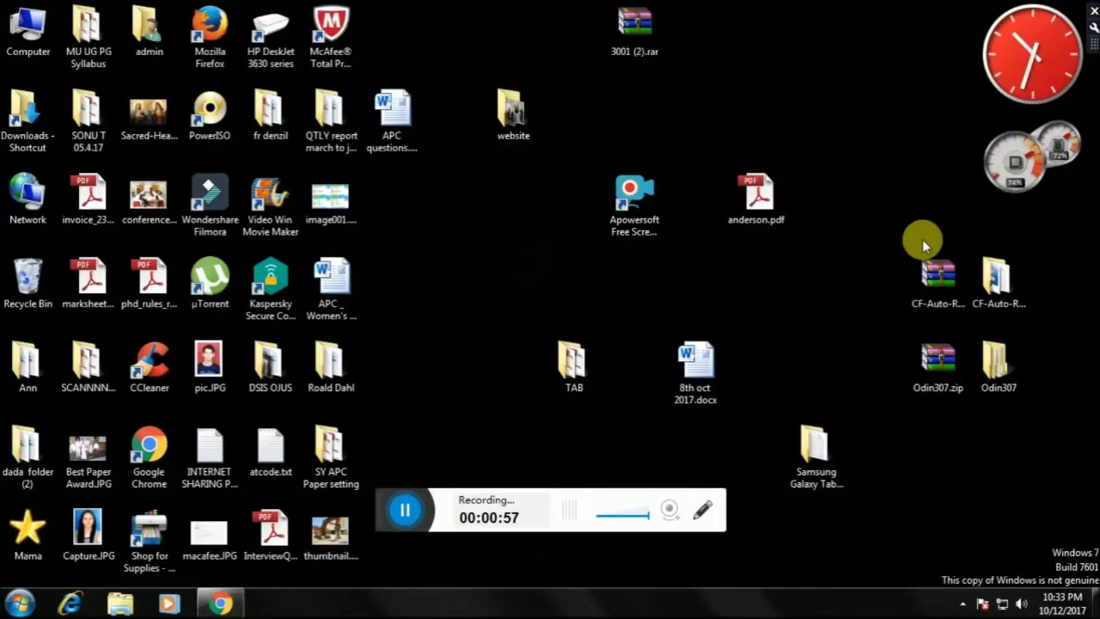
Open New Text Document.txt and highlight its rooting steps, including step 2 on Odin and CF-Auto-Root.
double_click(815, 425)
double_click(299, 136)
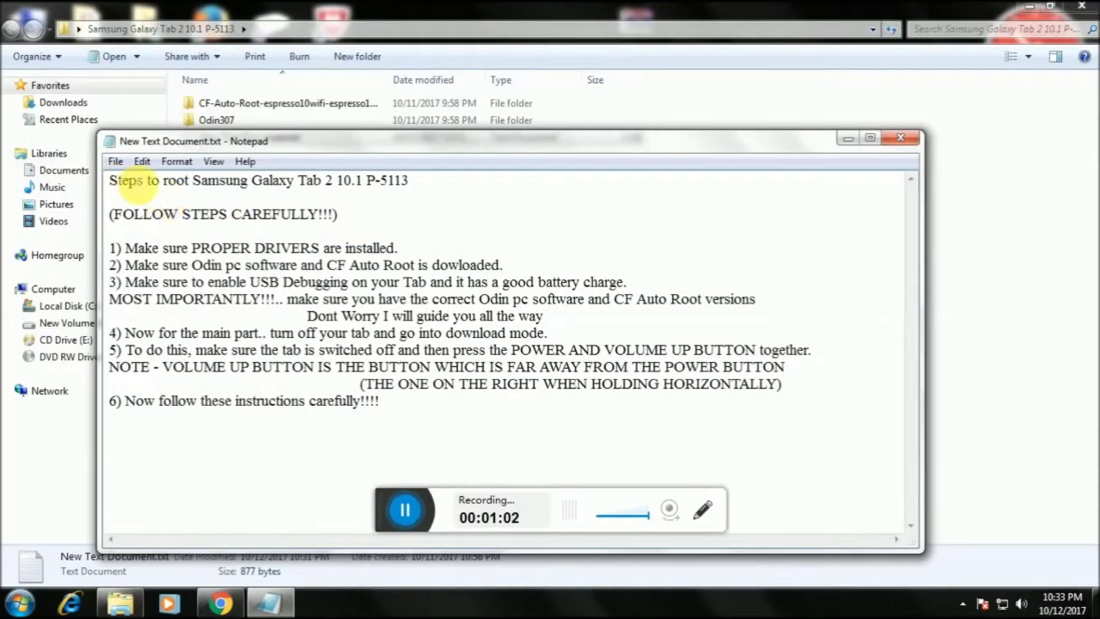
drag(116, 181, 693, 418)
click(693, 417)
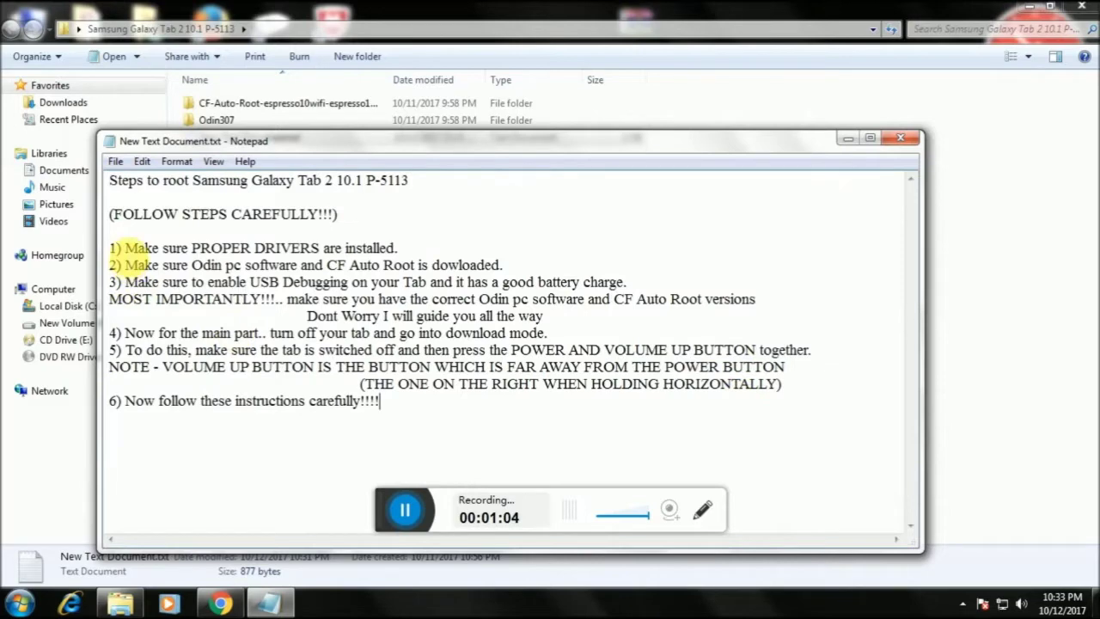
drag(129, 251, 405, 262)
click(270, 251)
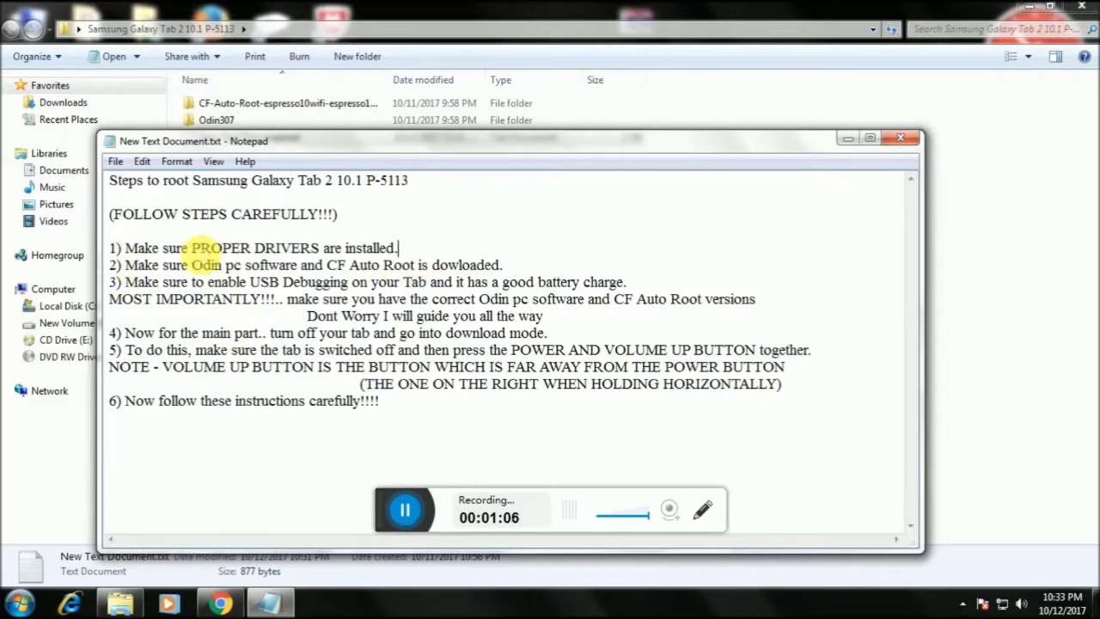
drag(124, 266, 478, 268)
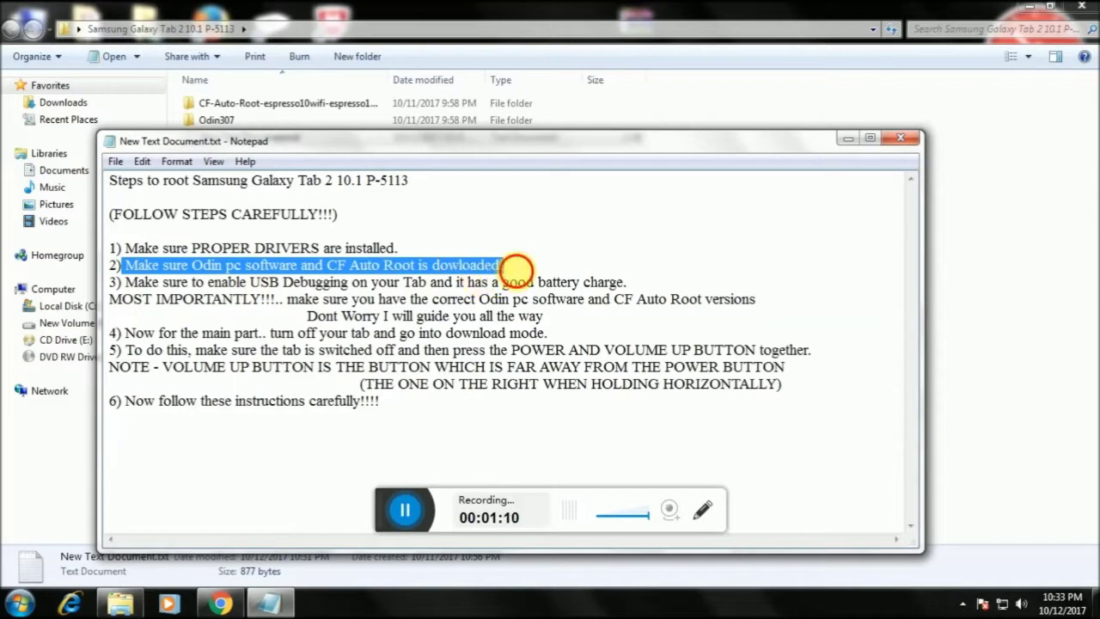
click(517, 268)
Highlight the Instructions line naming Odin tool v3.07 and the CF-Auto-Root archive.
click(221, 604)
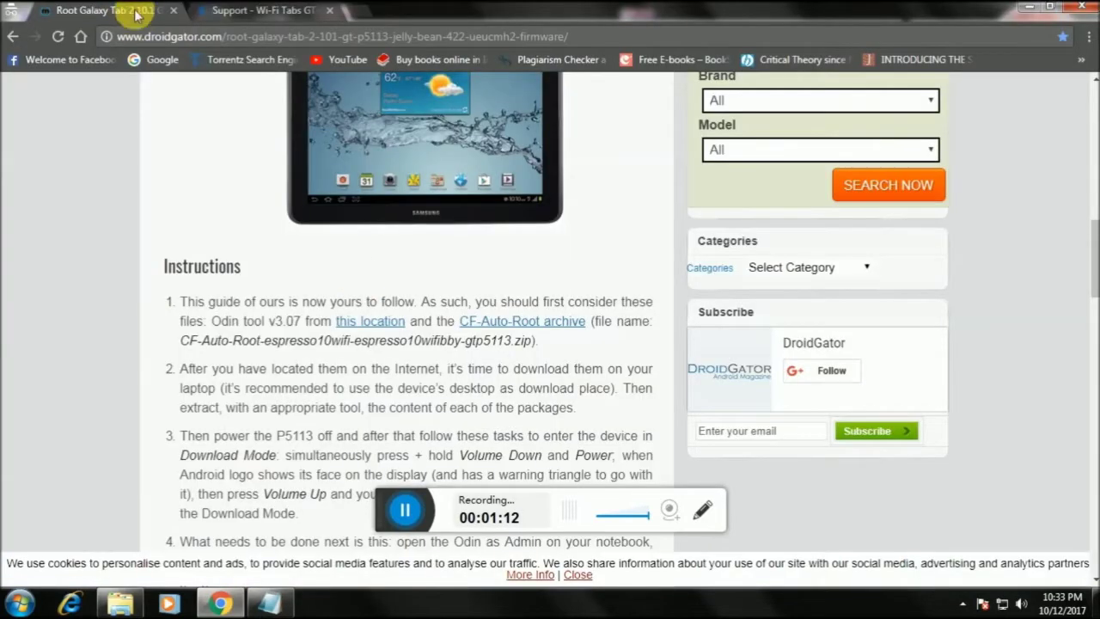
scroll(378, 309, down, 2)
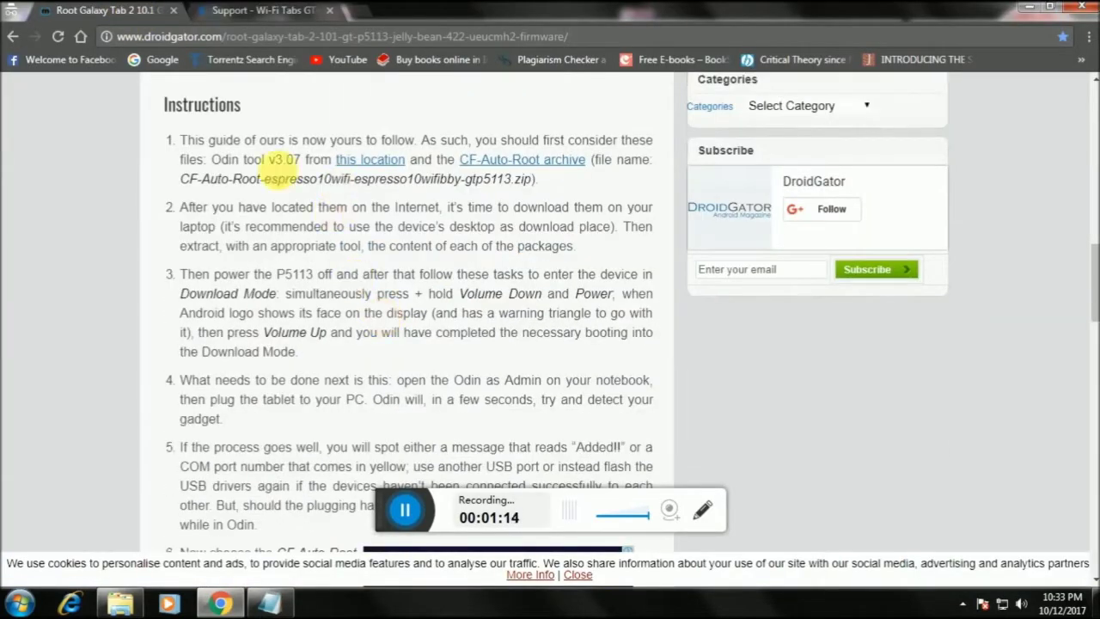
drag(212, 159, 602, 168)
click(571, 177)
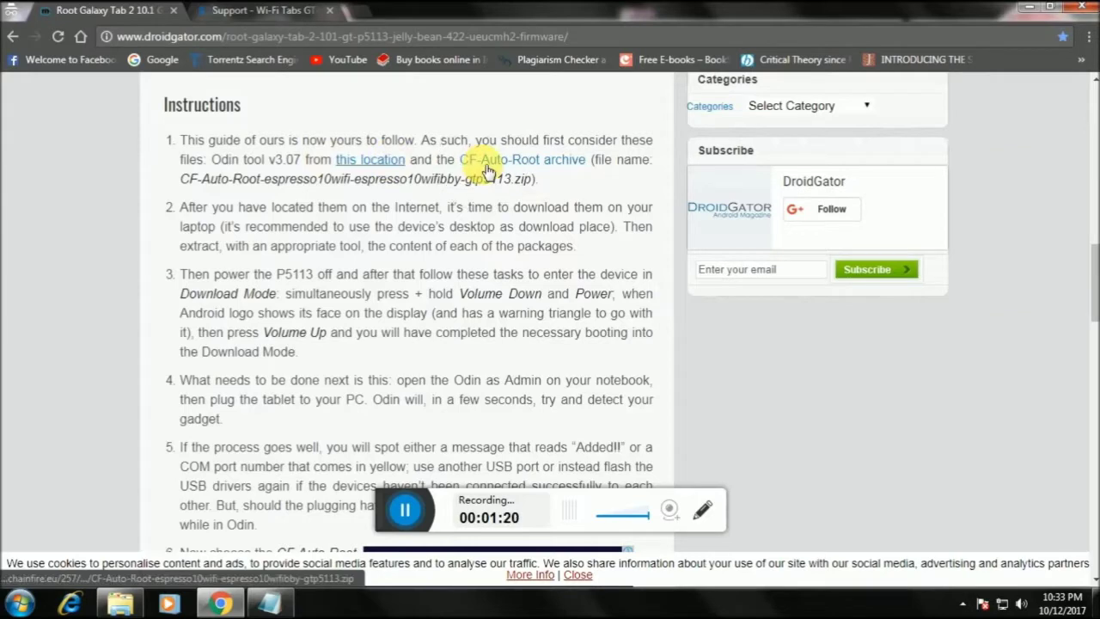
Bring Notepad forward and highlight the warnings about using correct Odin and CF-Auto-Root versions.
click(268, 603)
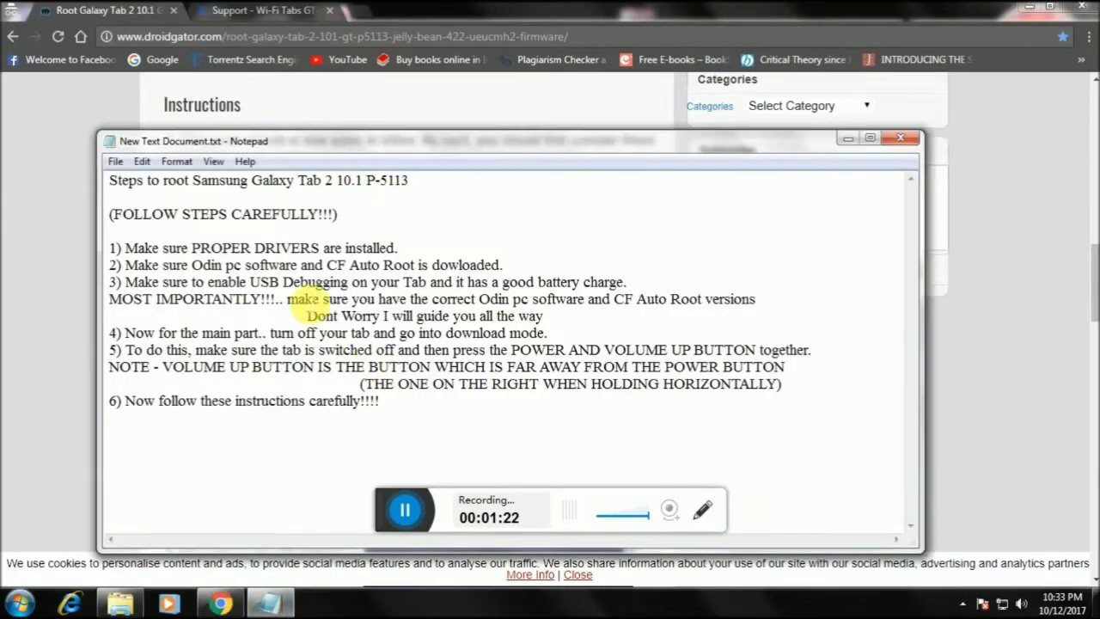
drag(125, 282, 567, 299)
click(292, 317)
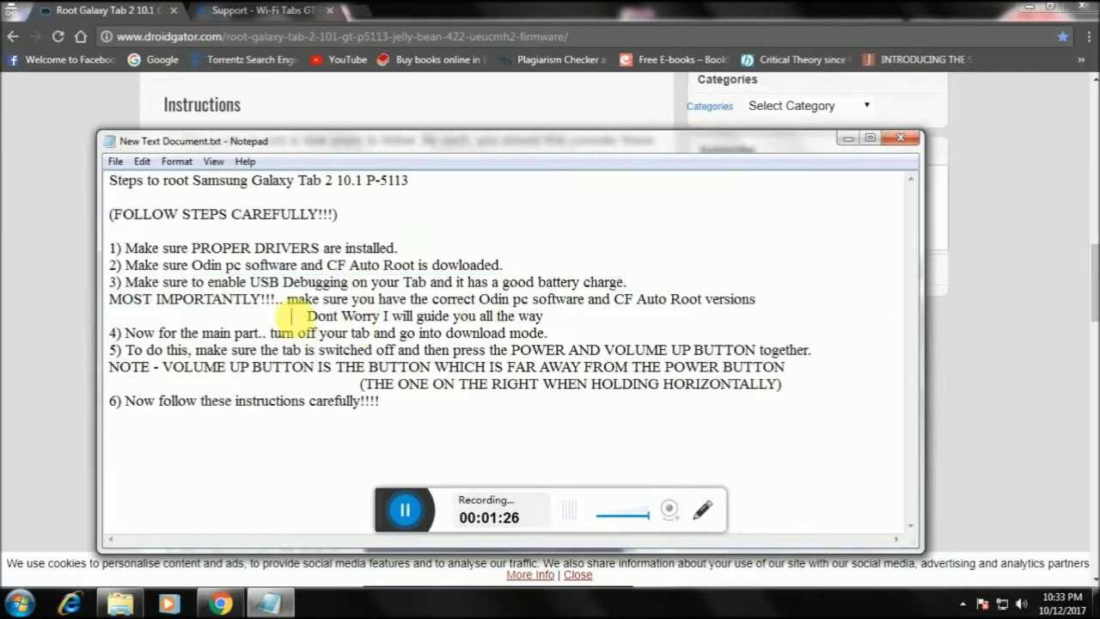
drag(289, 303, 619, 311)
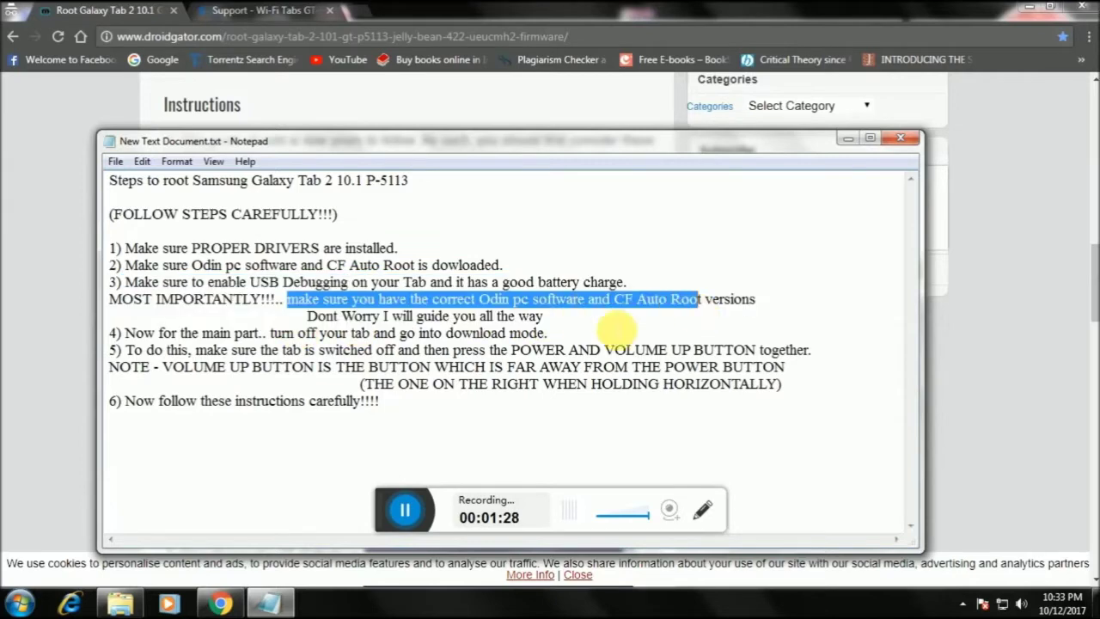
click(617, 320)
Highlight steps 4 and 5 on download mode and the NOTE explaining the Volume Up button.
drag(125, 334, 544, 335)
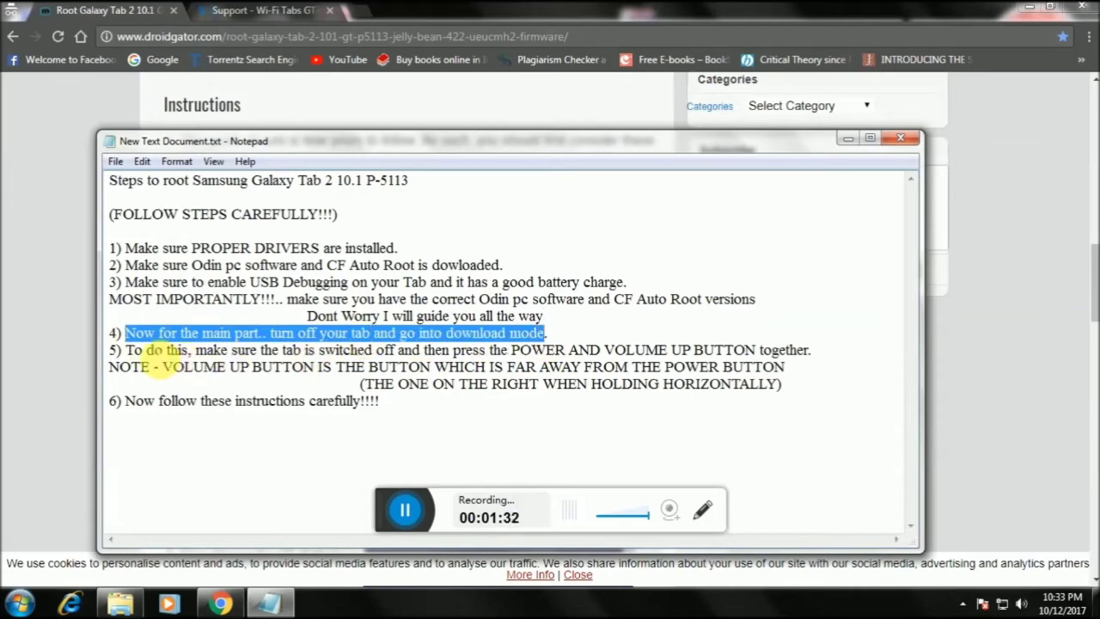
drag(125, 350, 758, 352)
click(550, 335)
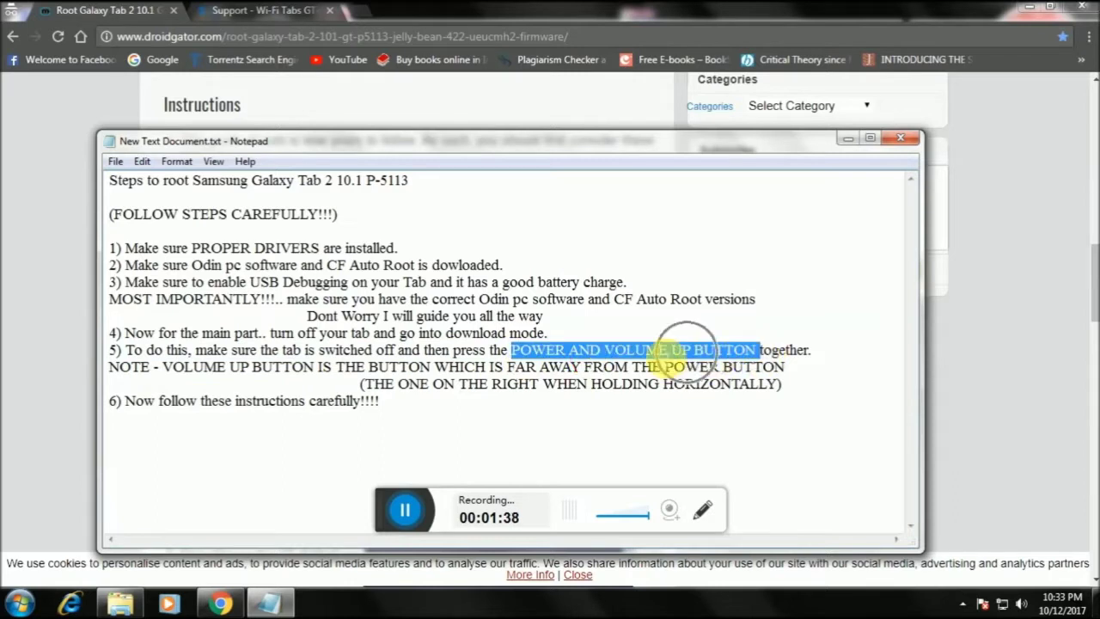
click(803, 353)
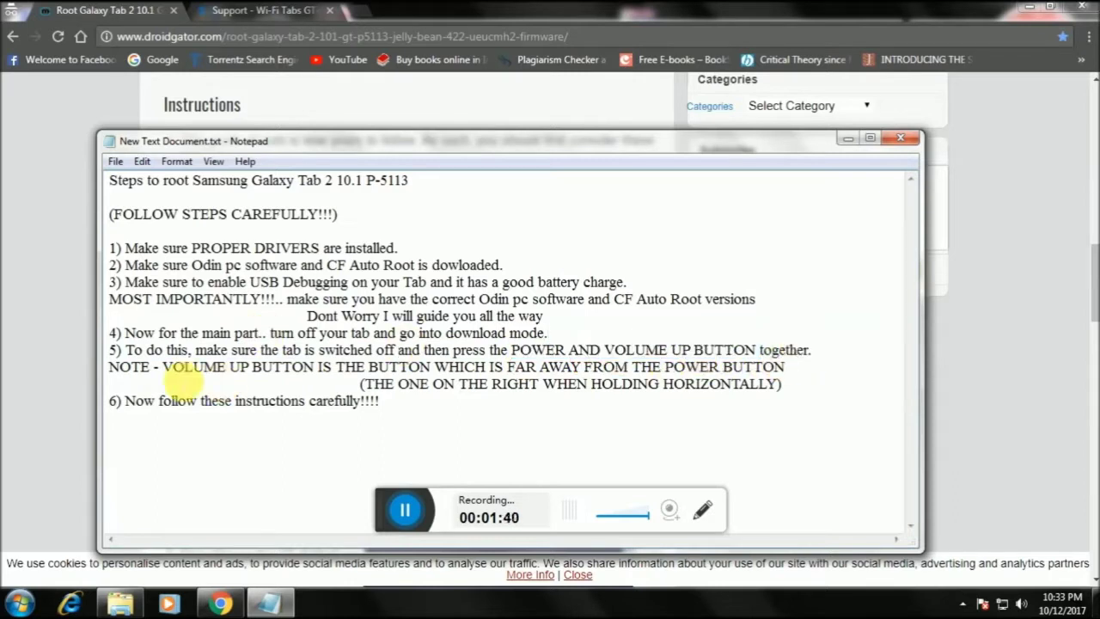
drag(162, 367, 323, 368)
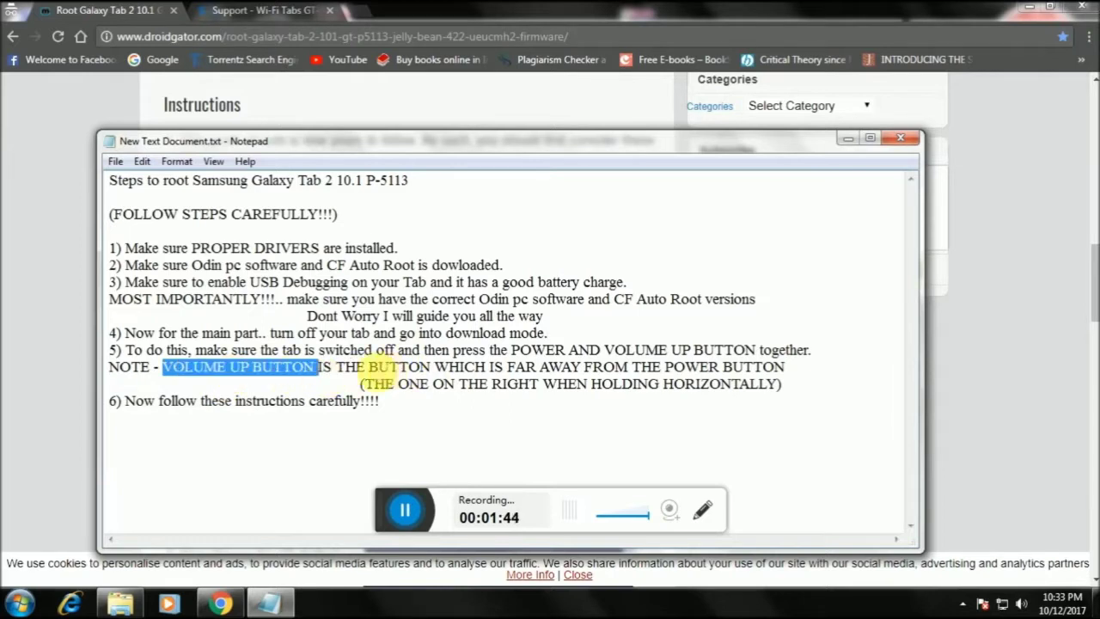
drag(335, 368, 706, 384)
click(456, 419)
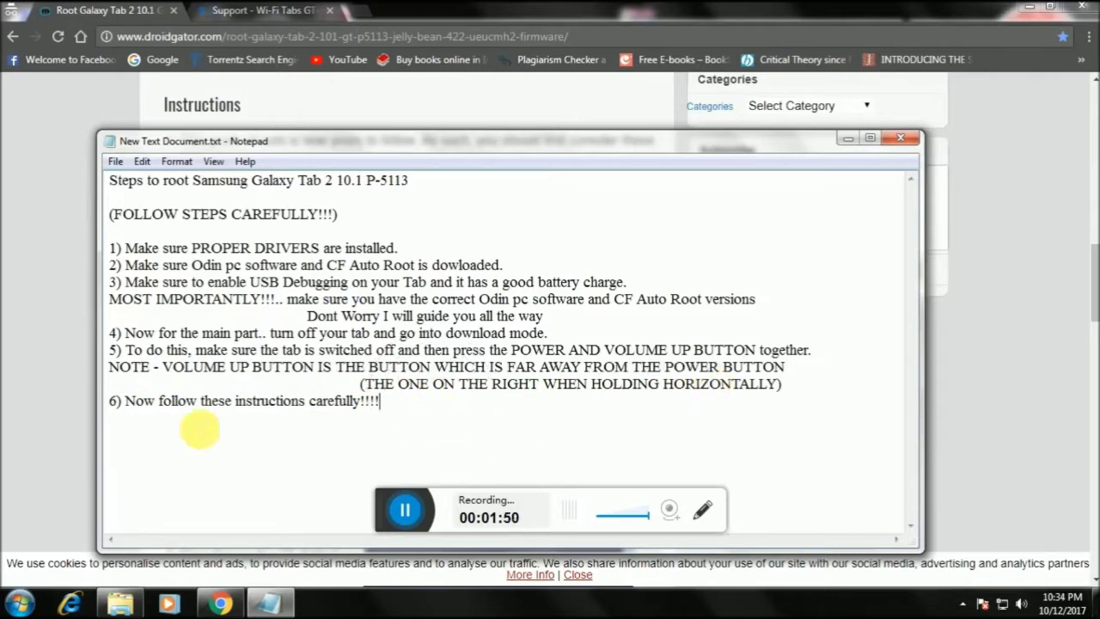
Highlight step 6 about following carefully, then minimize the notes.
drag(125, 401, 357, 411)
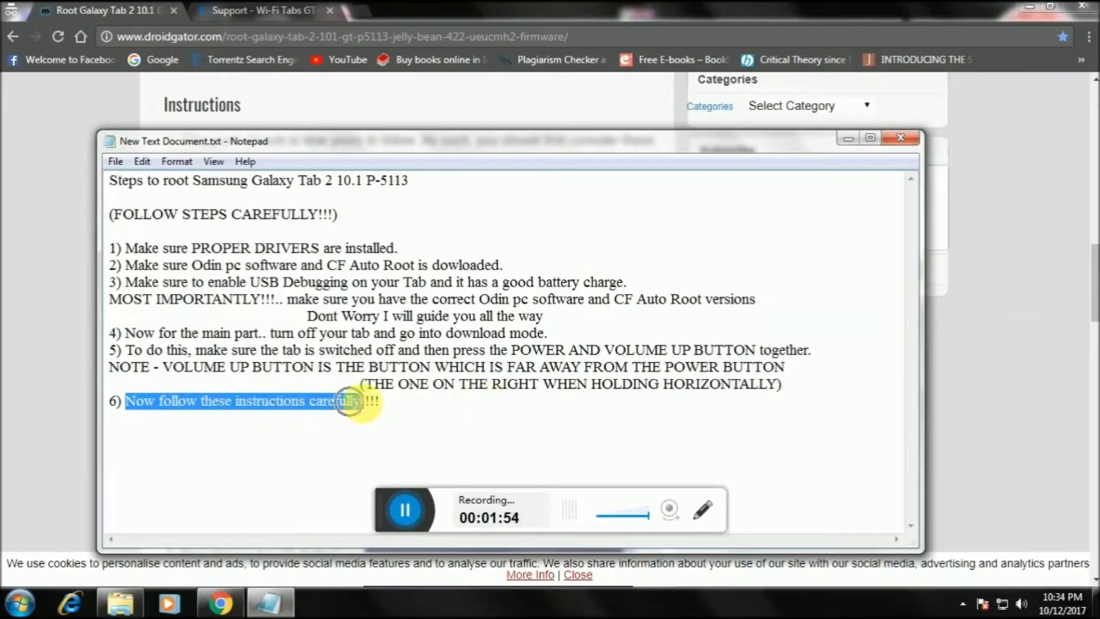
click(854, 140)
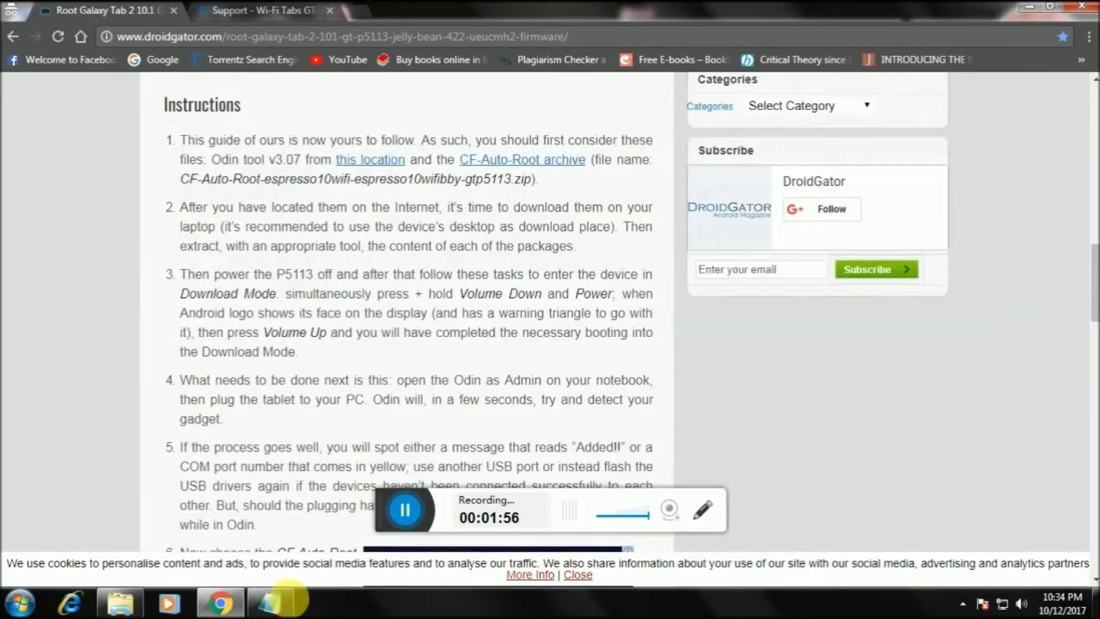
click(271, 603)
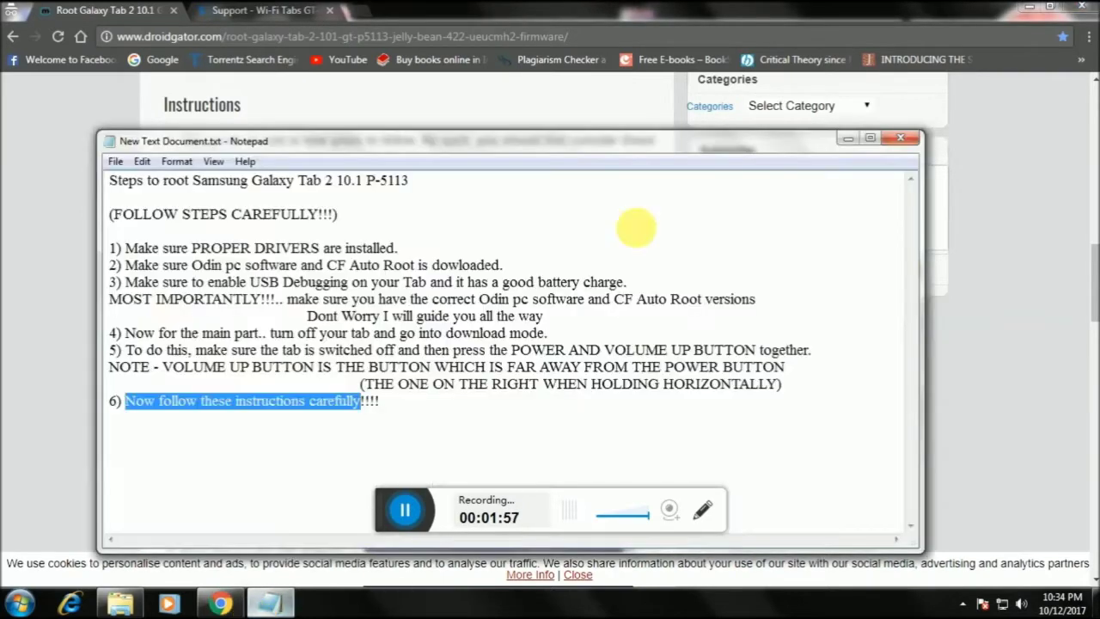
click(847, 139)
Open the CF-Auto-Root and Odin307 folders to show their files, then minimize Explorer.
click(121, 602)
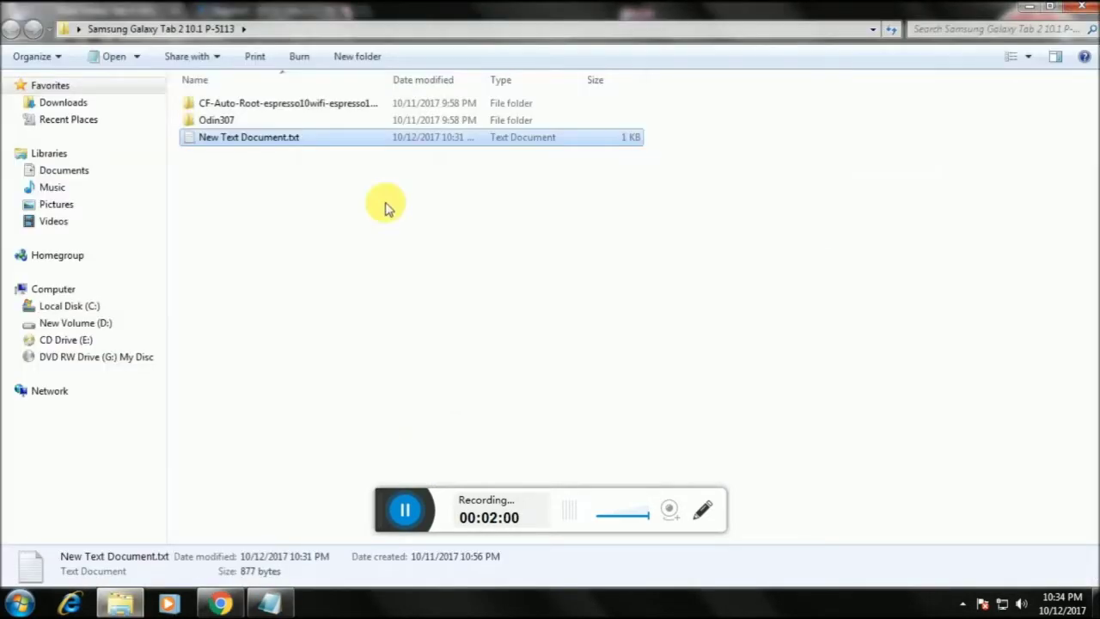
click(293, 104)
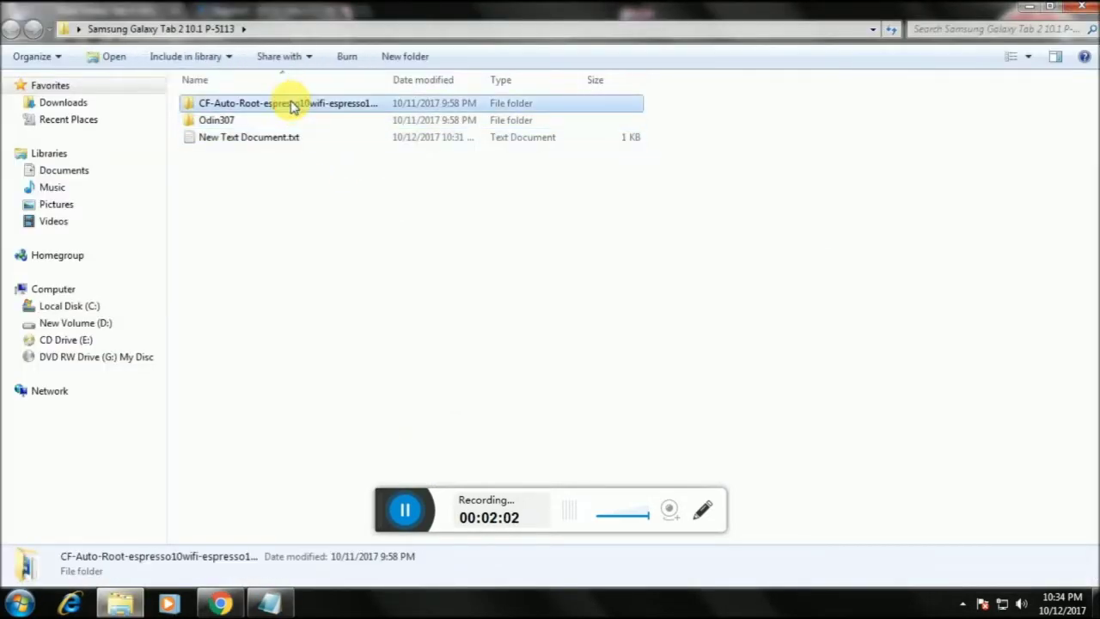
double_click(292, 104)
key(BackSpace)
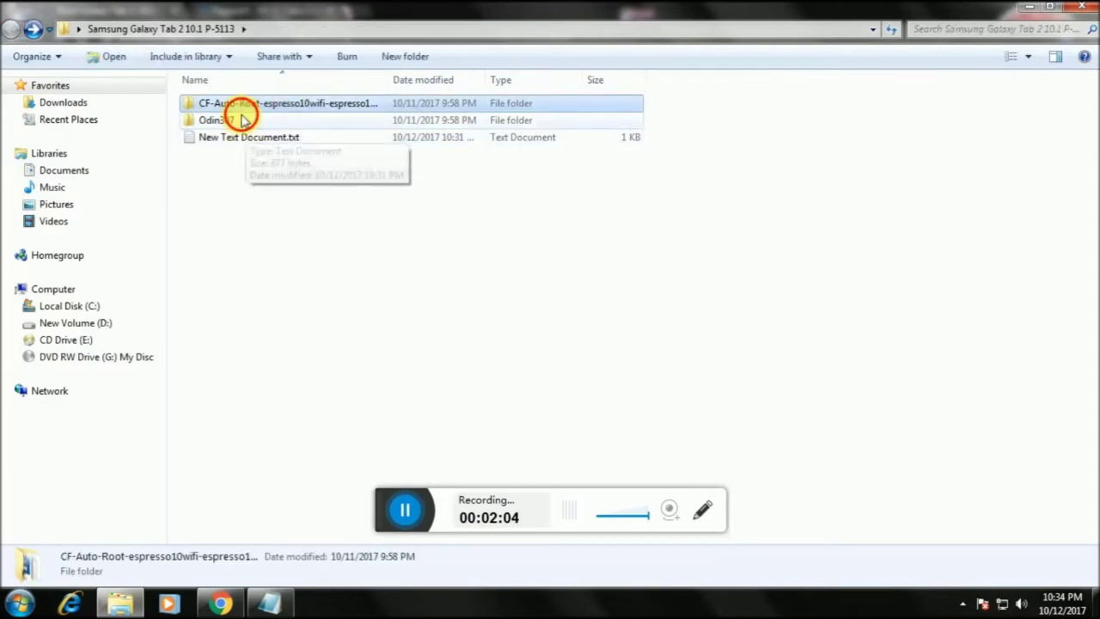
click(241, 120)
double_click(241, 120)
key(BackSpace)
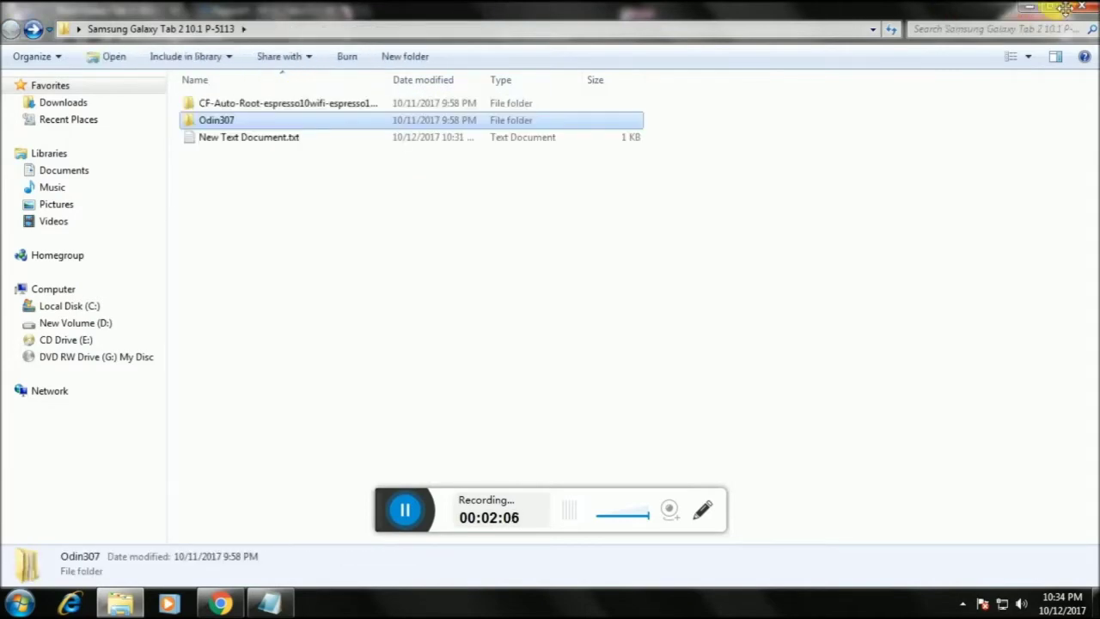
click(1031, 11)
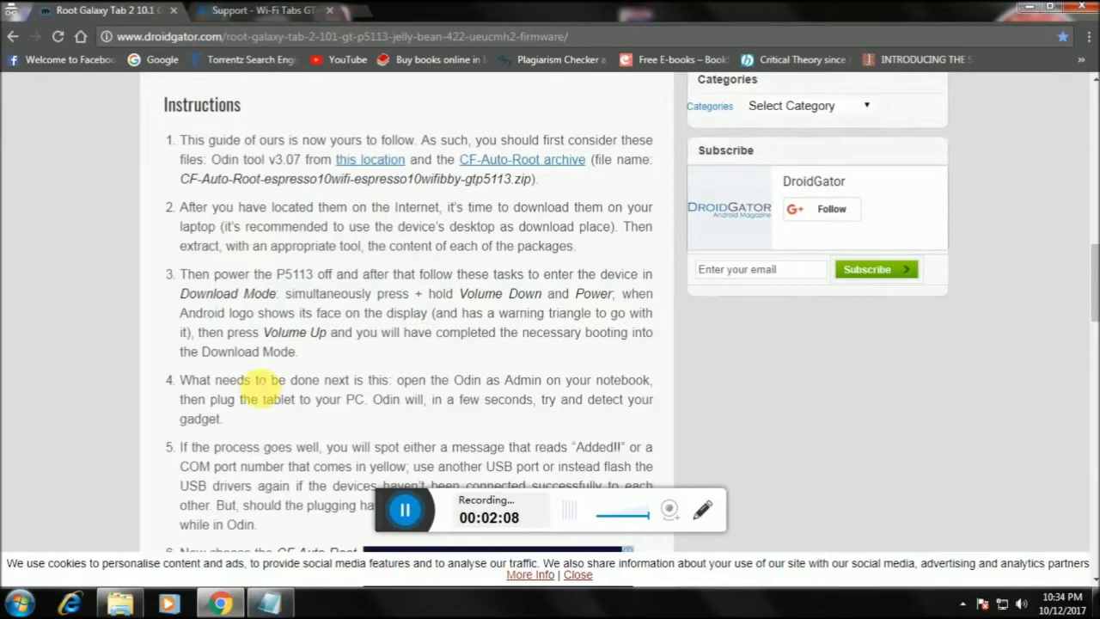
scroll(257, 382, up, 3)
scroll(259, 369, down, 2)
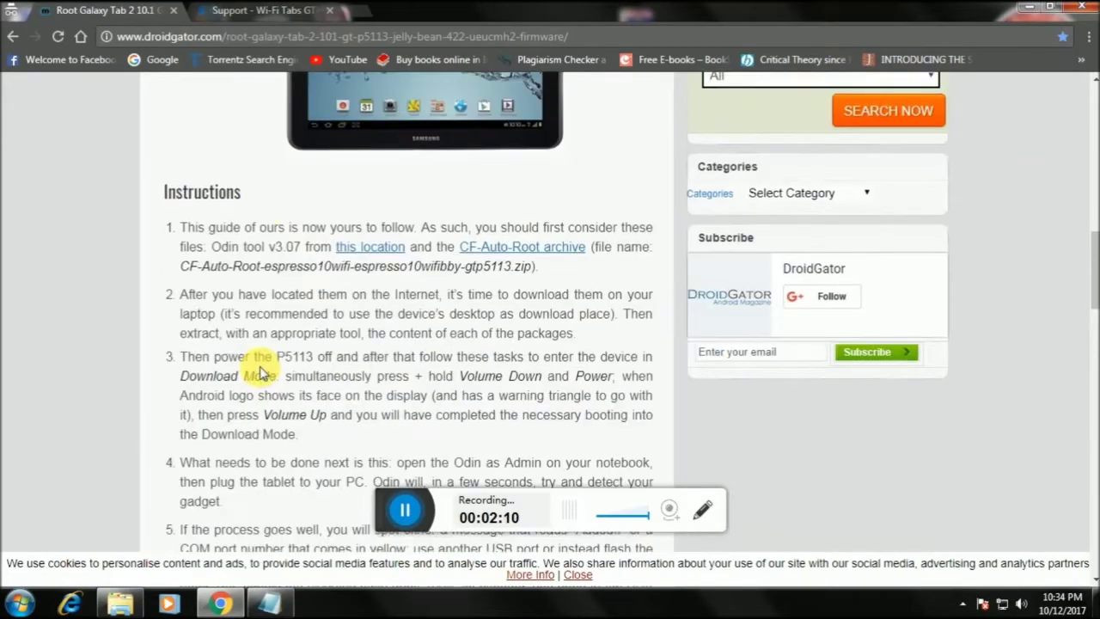
scroll(275, 365, down, 2)
scroll(314, 258, up, 5)
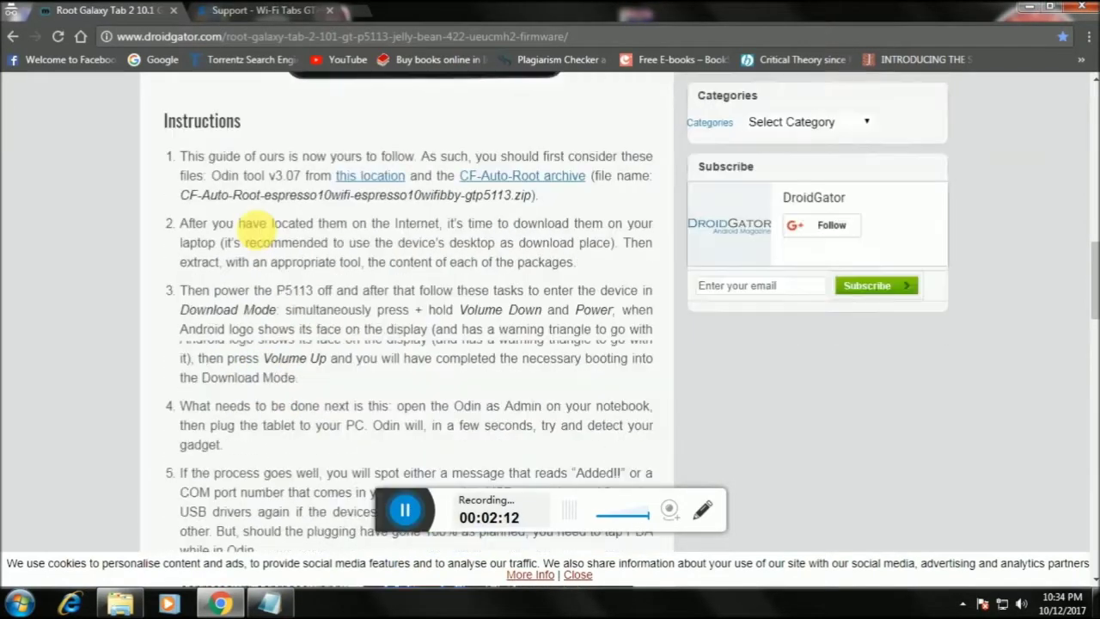
scroll(271, 347, down, 4)
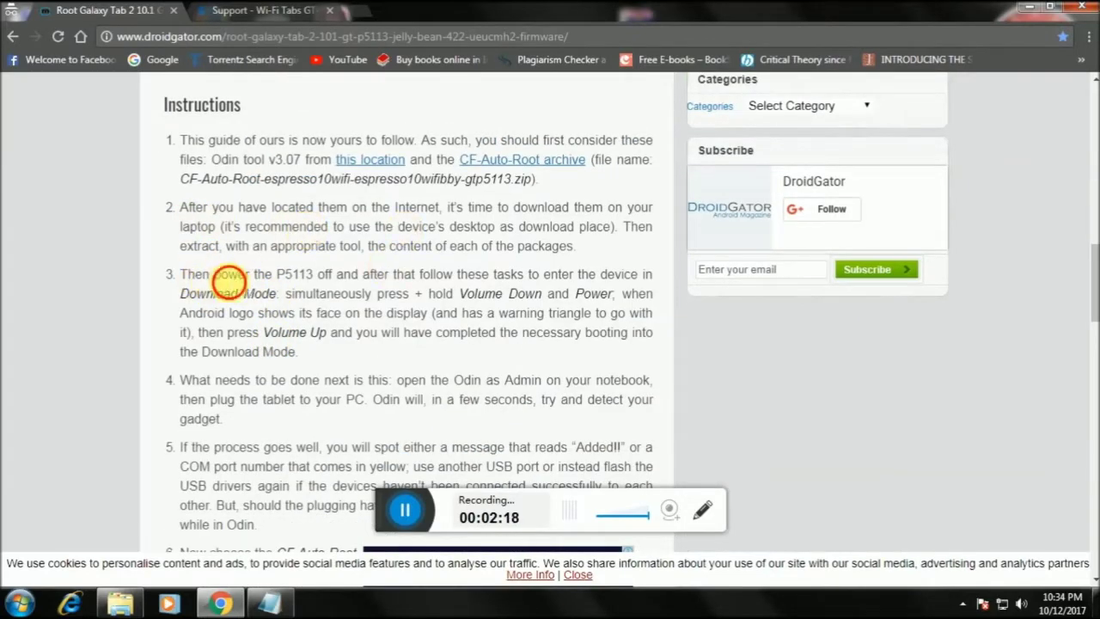
drag(230, 280, 429, 337)
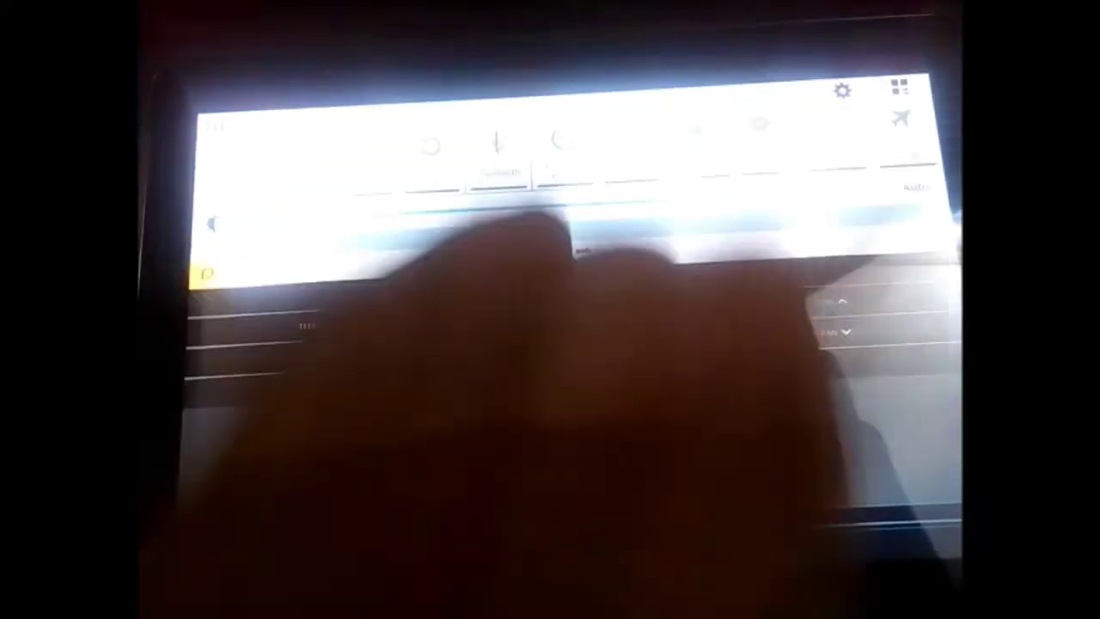
Enable USB debugging in the tablet's Developer options and confirm the Allow USB debugging prompt.
click(842, 90)
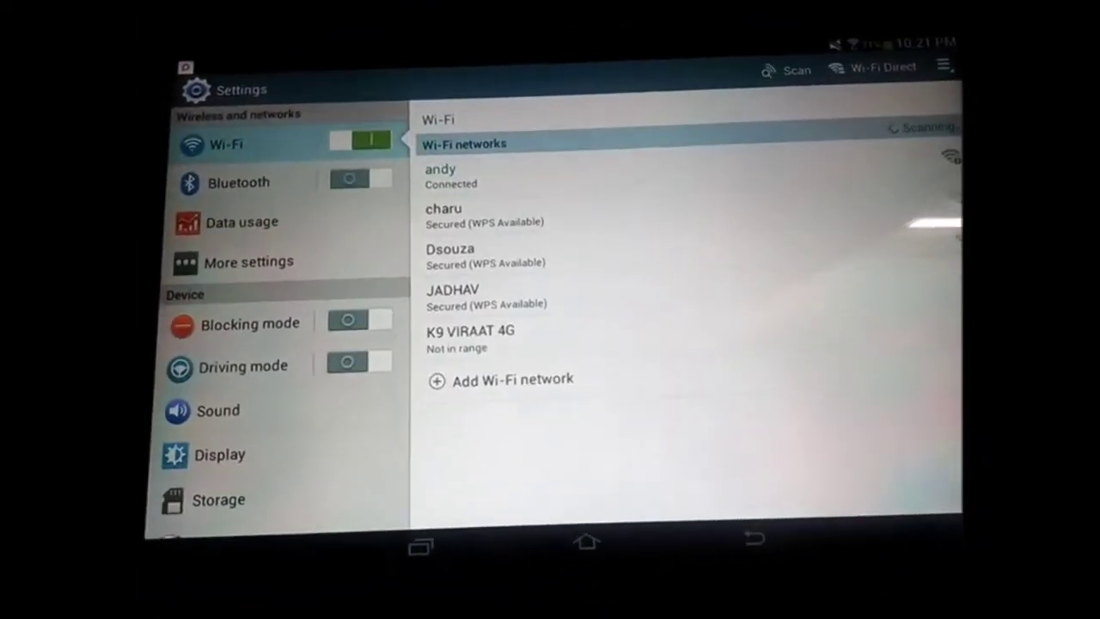
drag(273, 391, 242, 116)
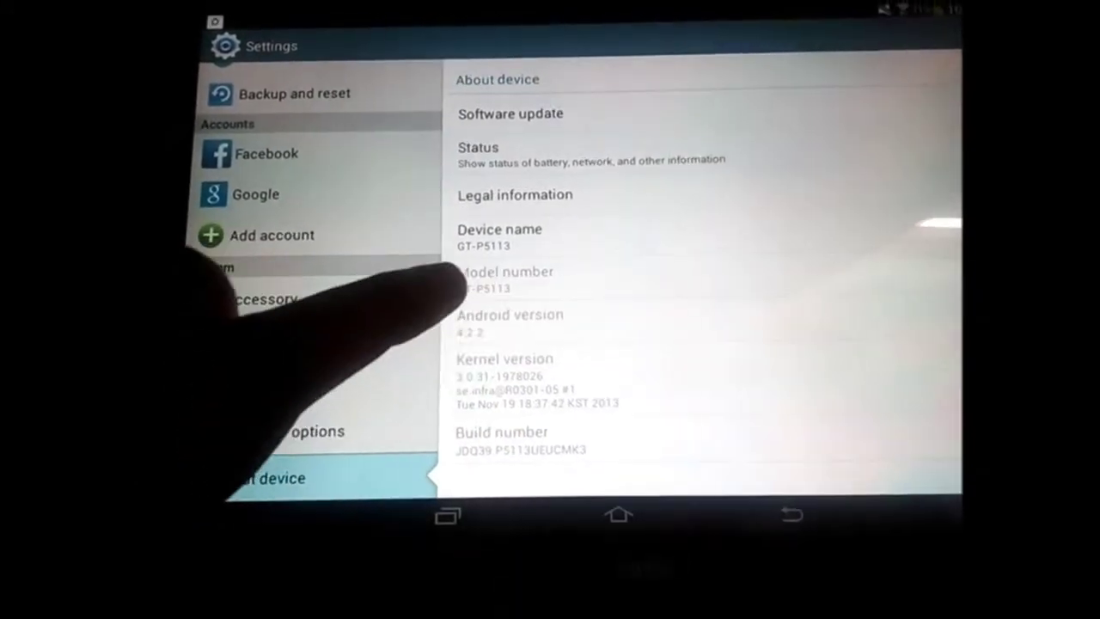
click(486, 430)
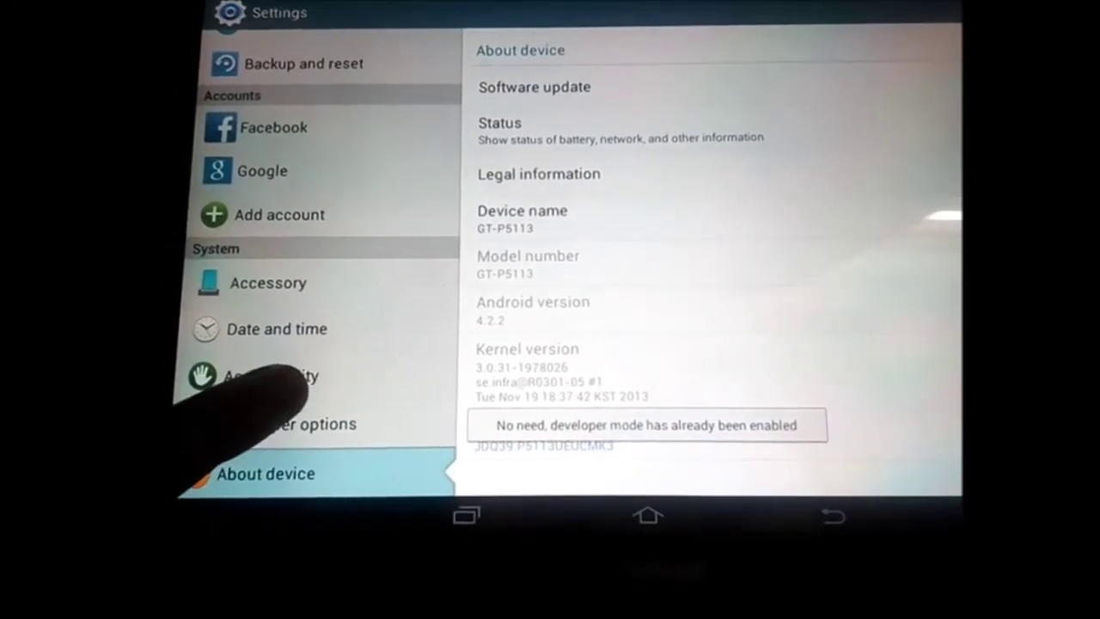
click(309, 428)
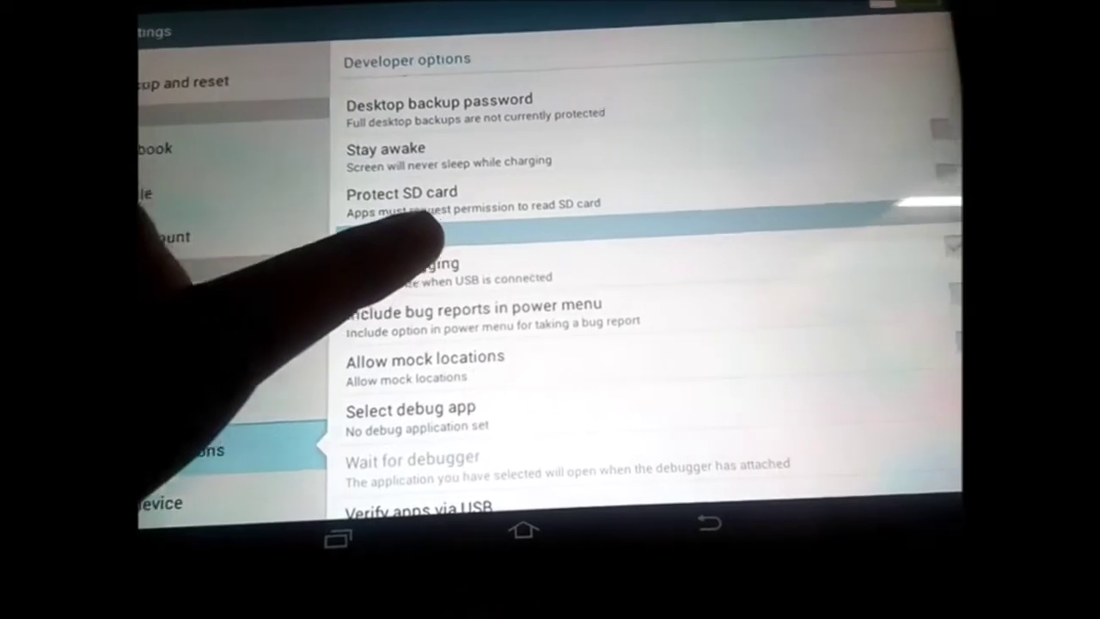
click(408, 268)
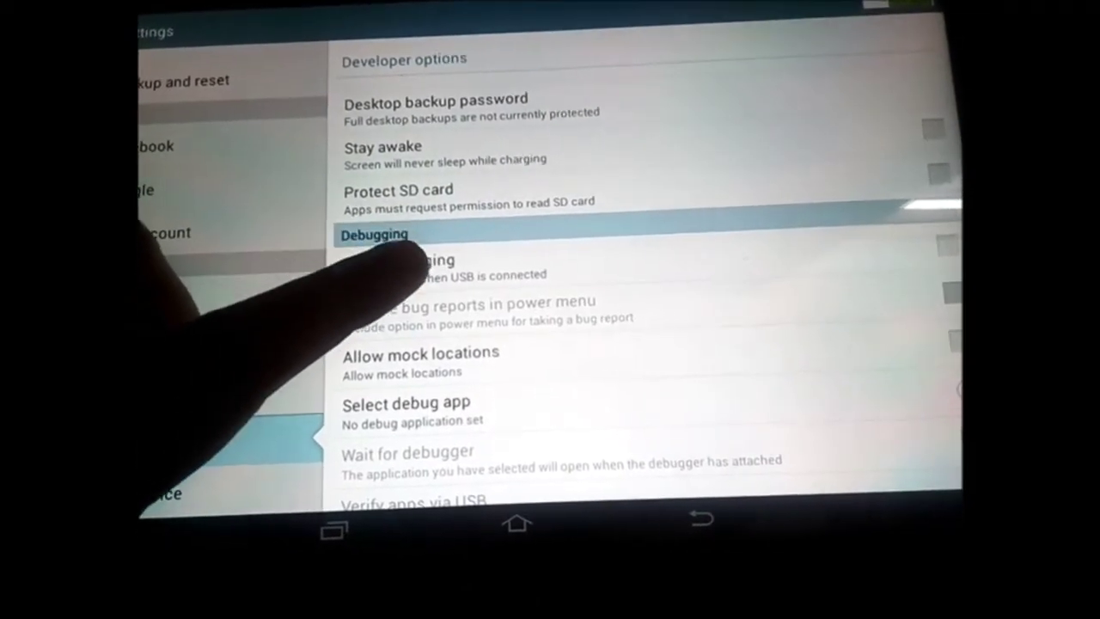
click(408, 262)
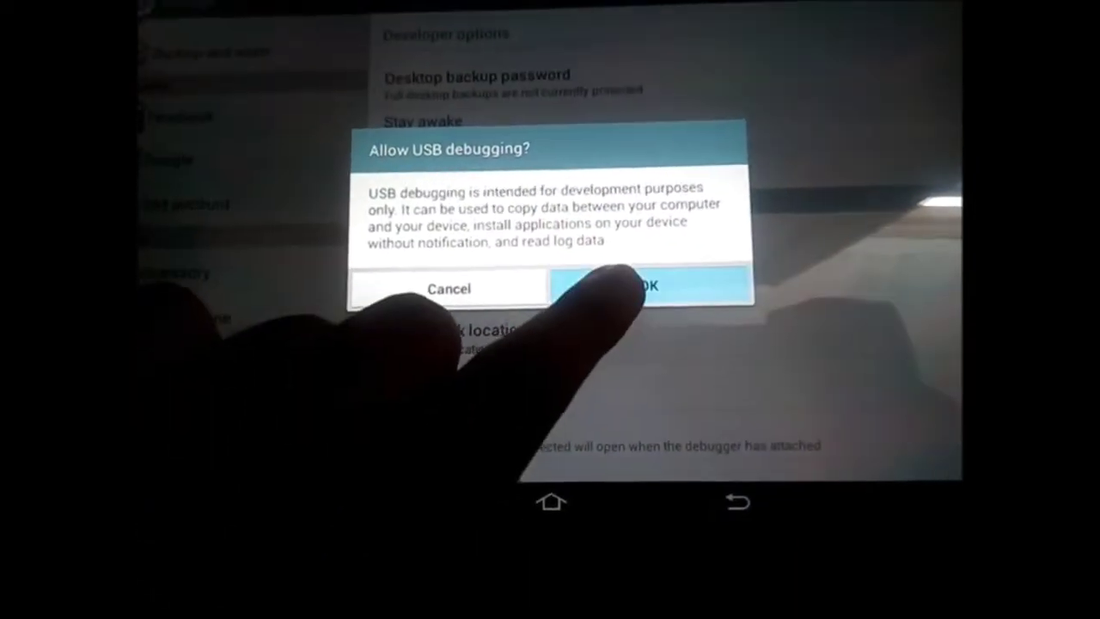
click(649, 284)
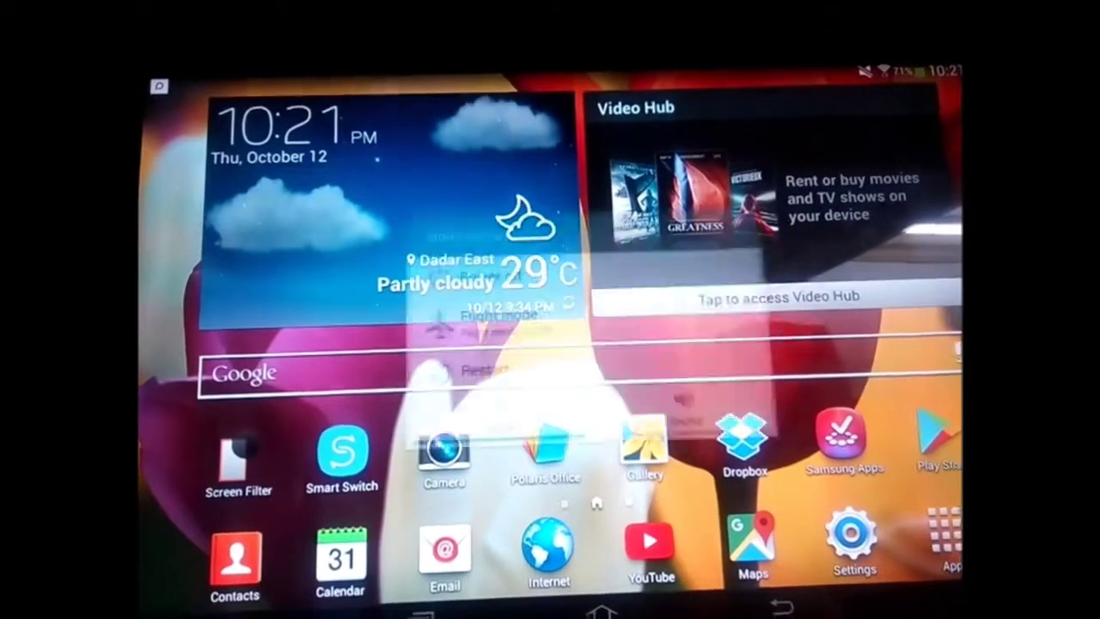
Bring up the tablet's power options to power off, then clear the highlight in step 3.
key(XF86PowerOff)
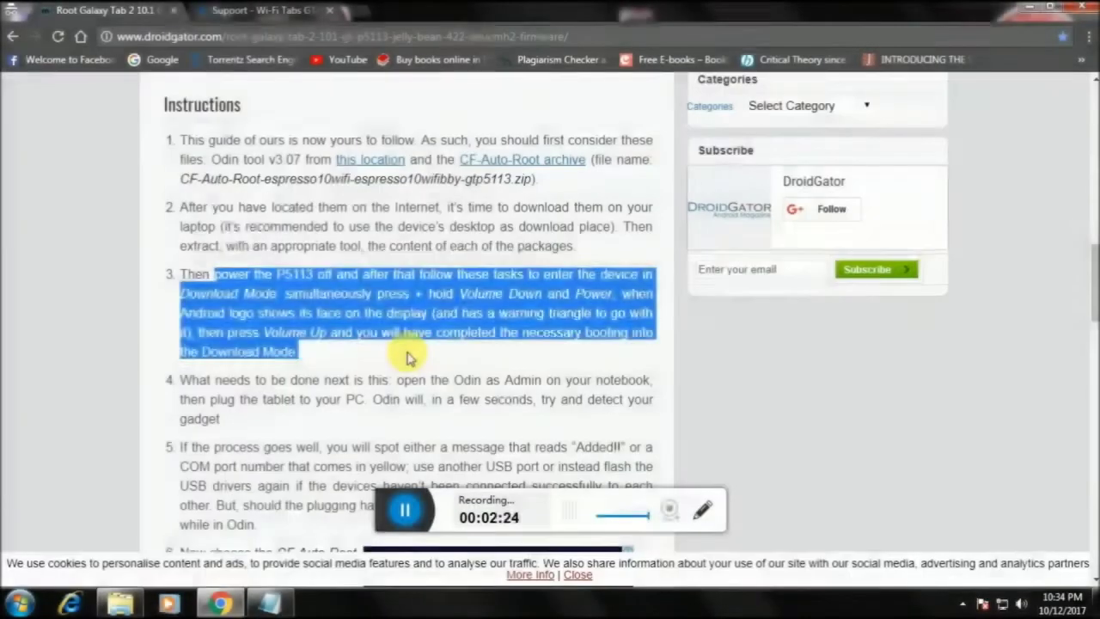
click(409, 355)
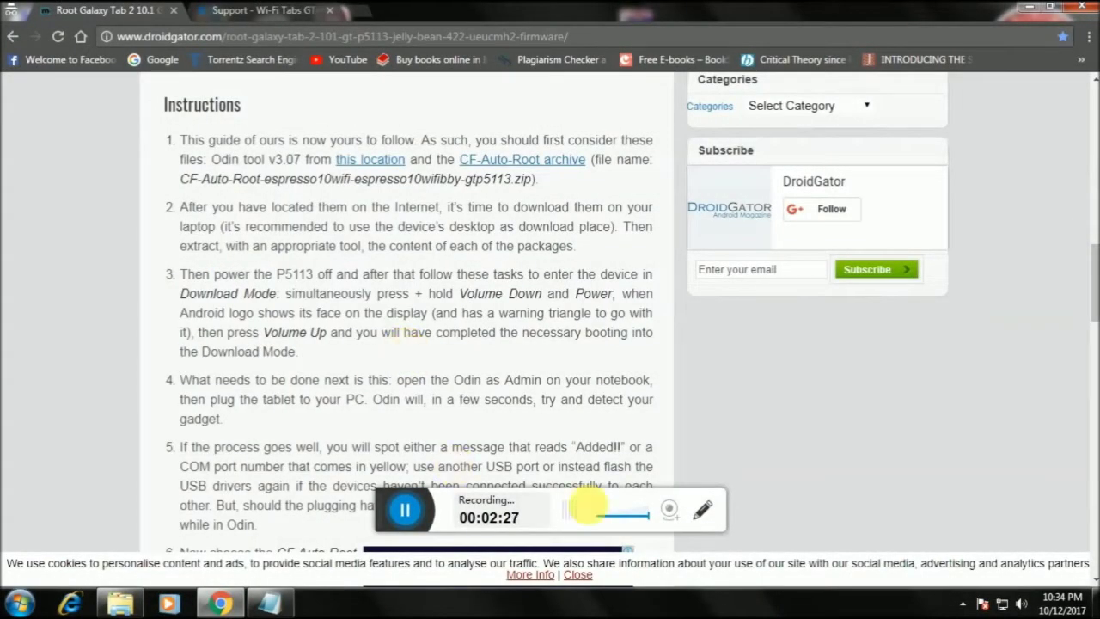
click(406, 510)
click(406, 510)
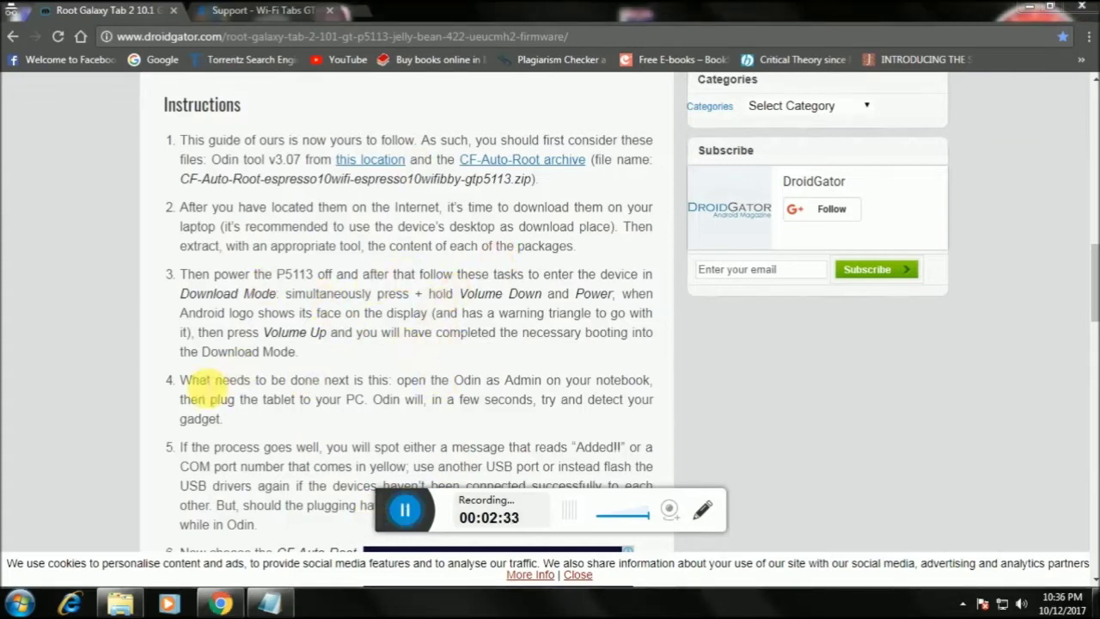
drag(397, 381, 522, 382)
click(273, 515)
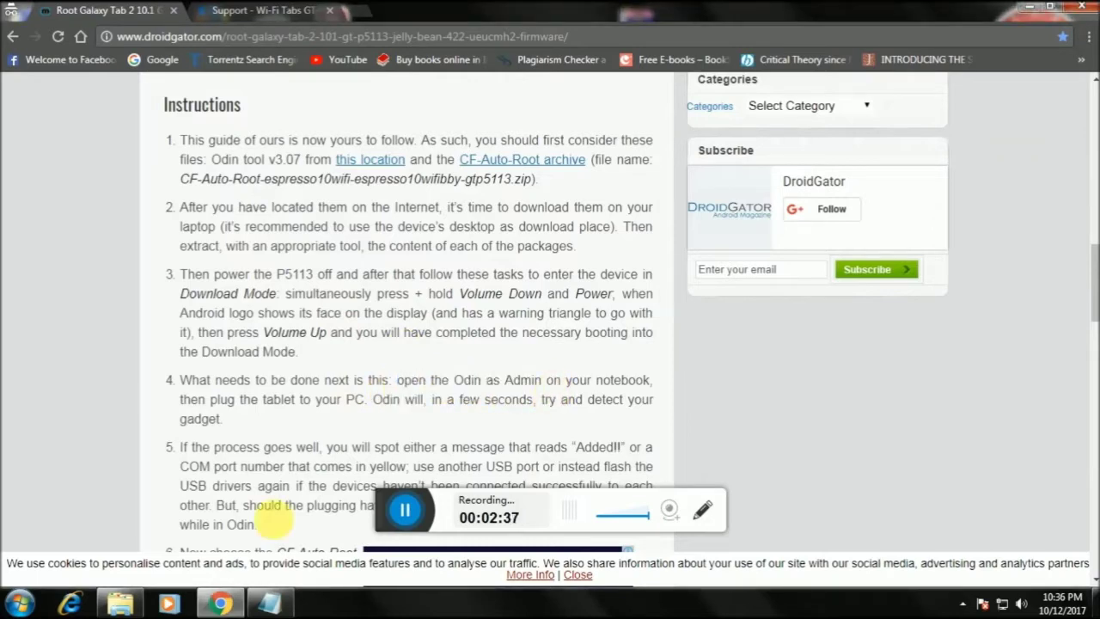
Run Odin3 v3.07.exe from Odin307 > Odin307 as administrator, then return to Chrome.
click(120, 604)
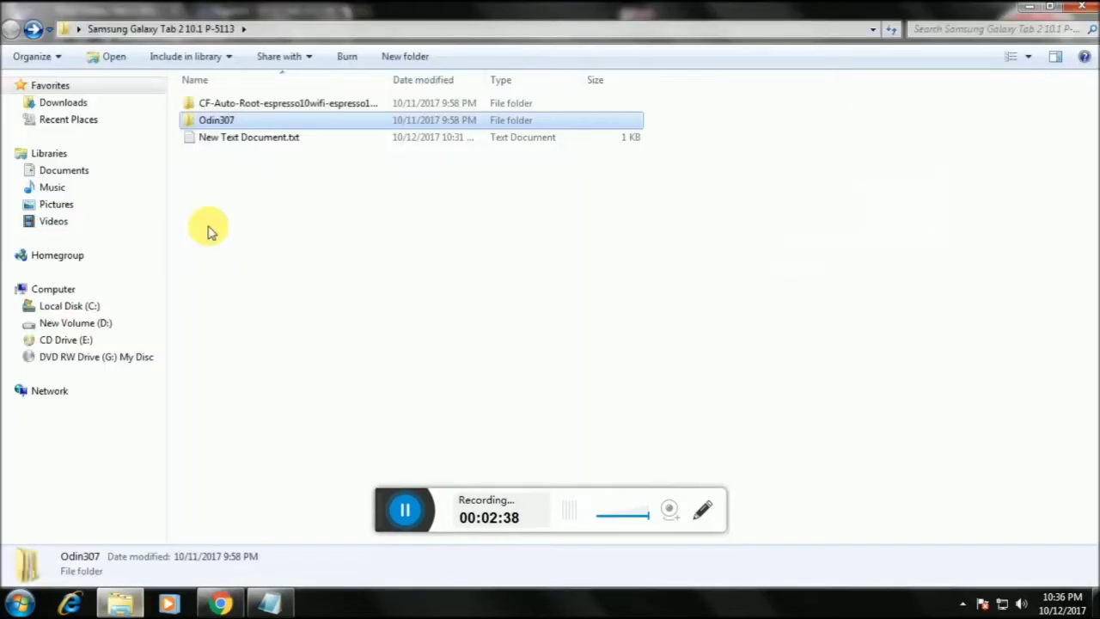
double_click(210, 121)
double_click(211, 104)
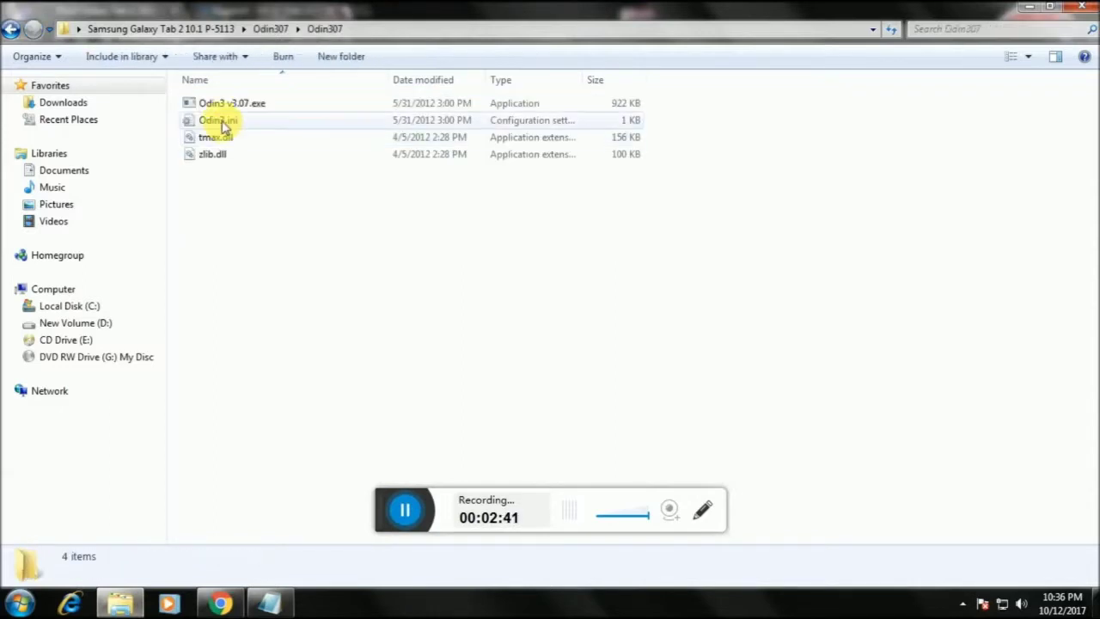
right_click(226, 103)
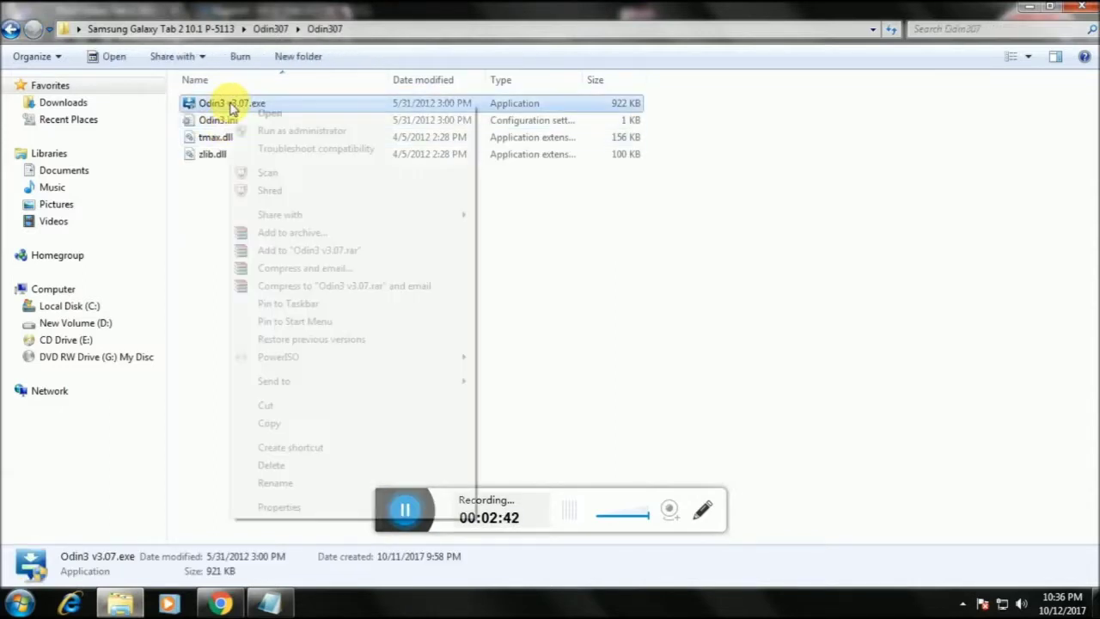
click(280, 131)
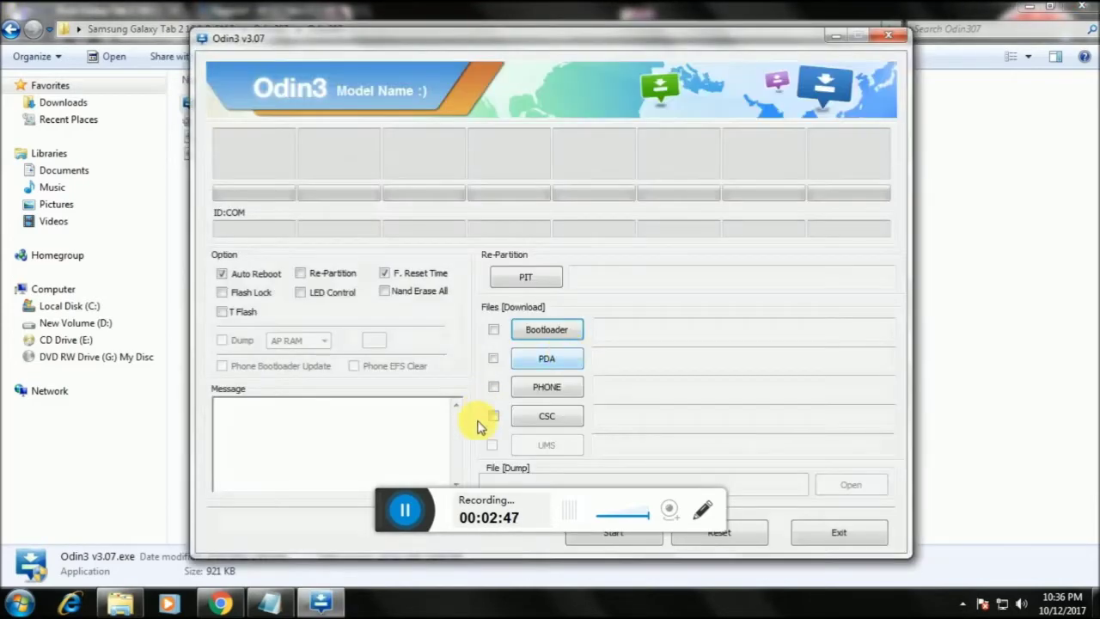
click(219, 604)
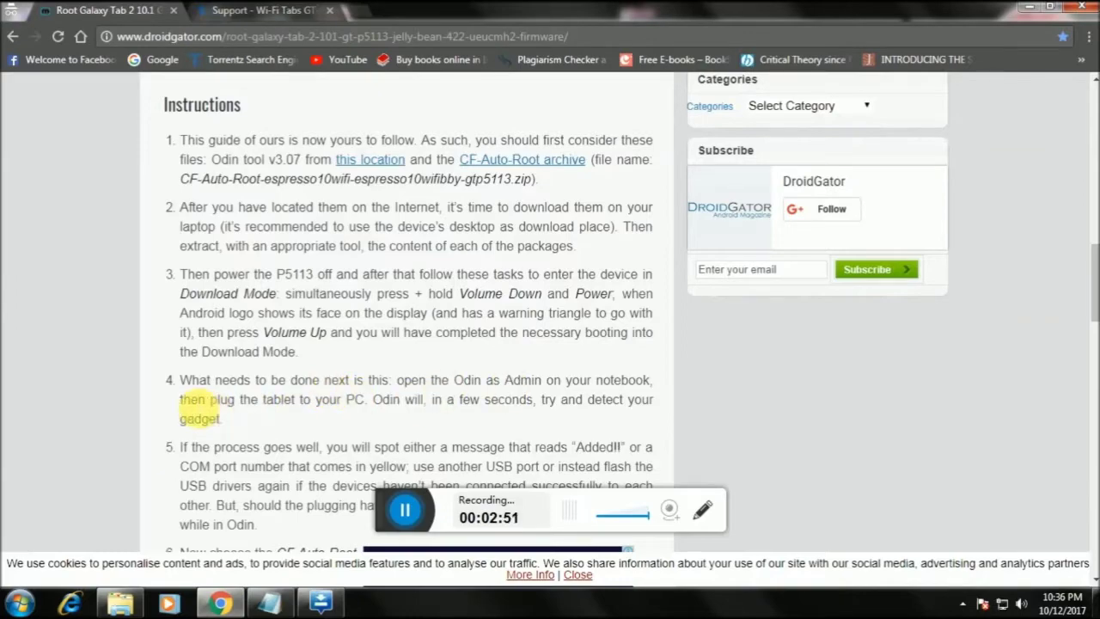
drag(182, 404, 239, 403)
drag(238, 403, 295, 400)
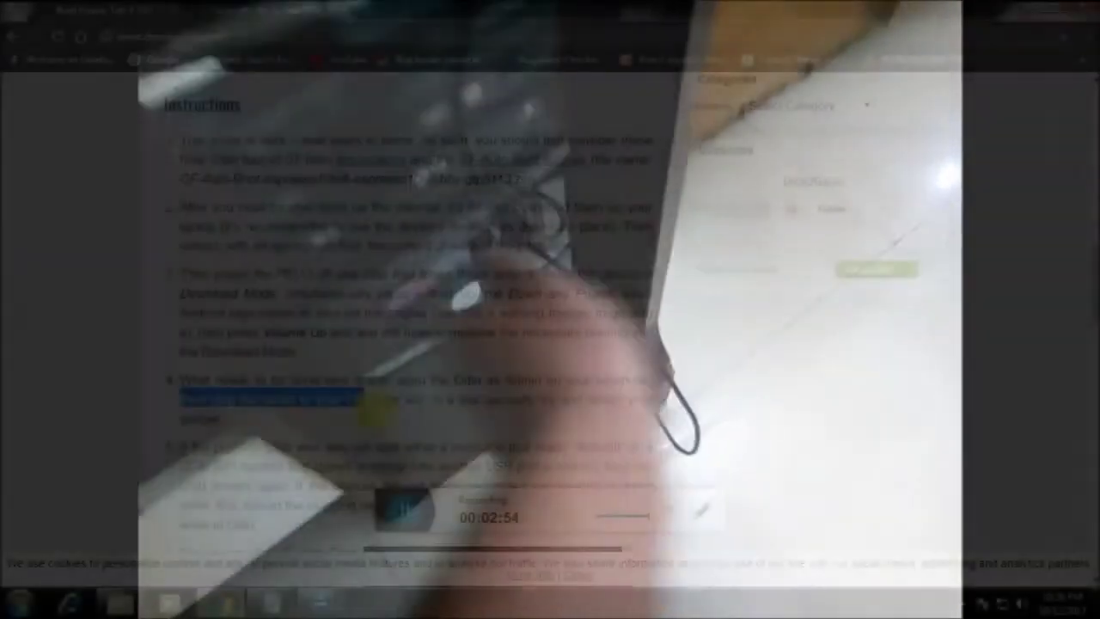
Highlight the end of step 4 in DroidGator's Instructions, then clear the selection.
drag(372, 411, 254, 427)
click(253, 420)
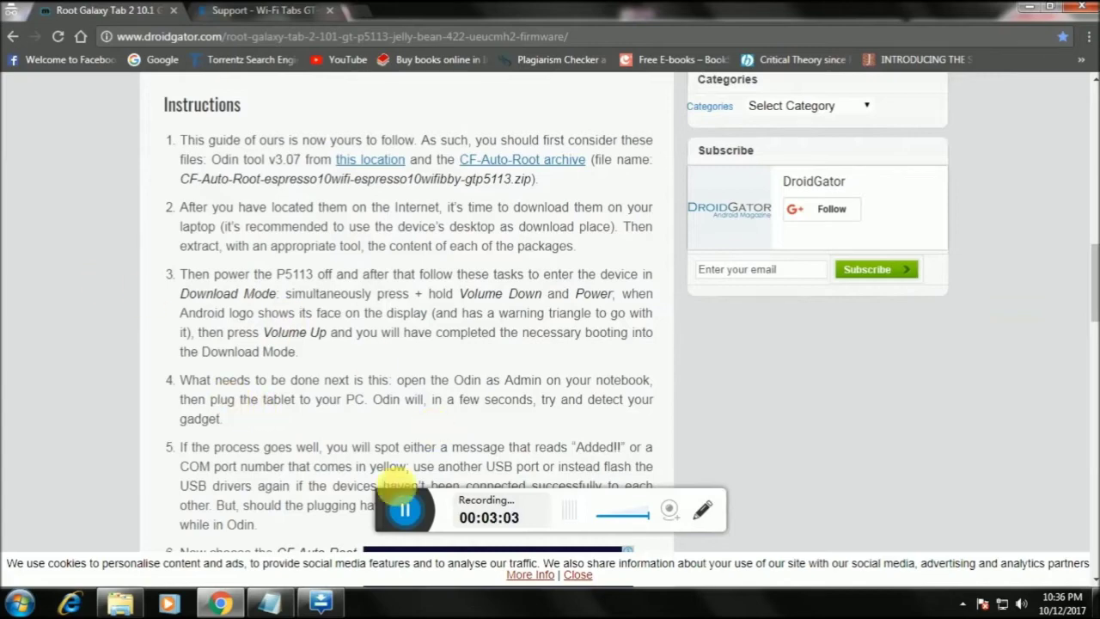
Scroll the guide and review step 5's 'Added!!' message text.
scroll(350, 468, down, 2)
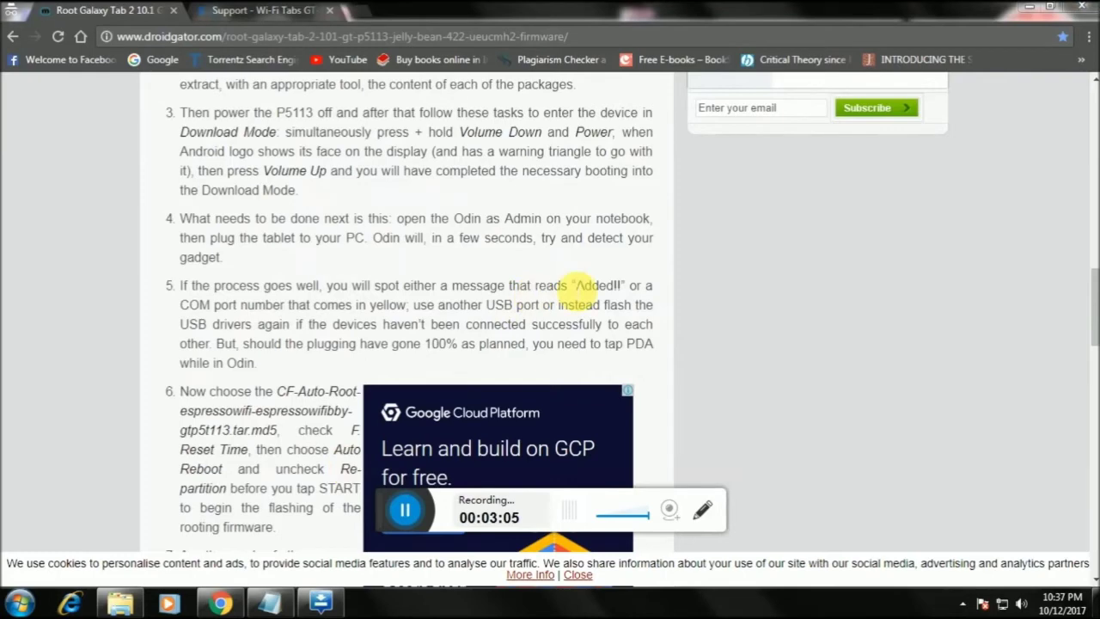
drag(574, 287, 487, 307)
click(498, 324)
Highlight step 6 up to the md5 file name and place Odin3 to the right over the page.
scroll(288, 365, down, 1)
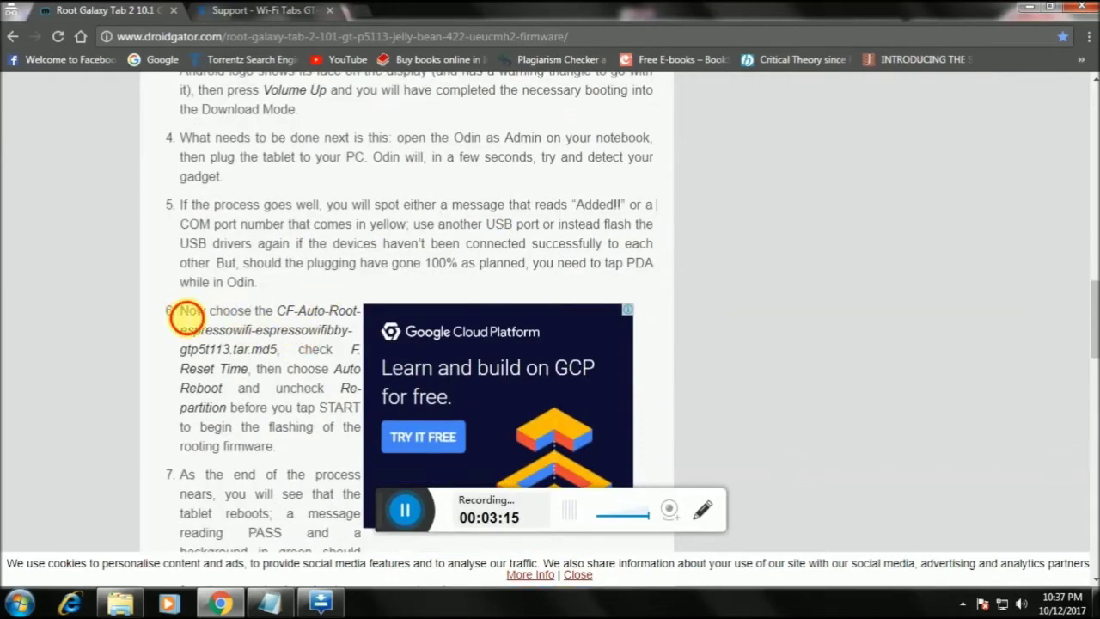
drag(183, 312, 354, 449)
click(320, 603)
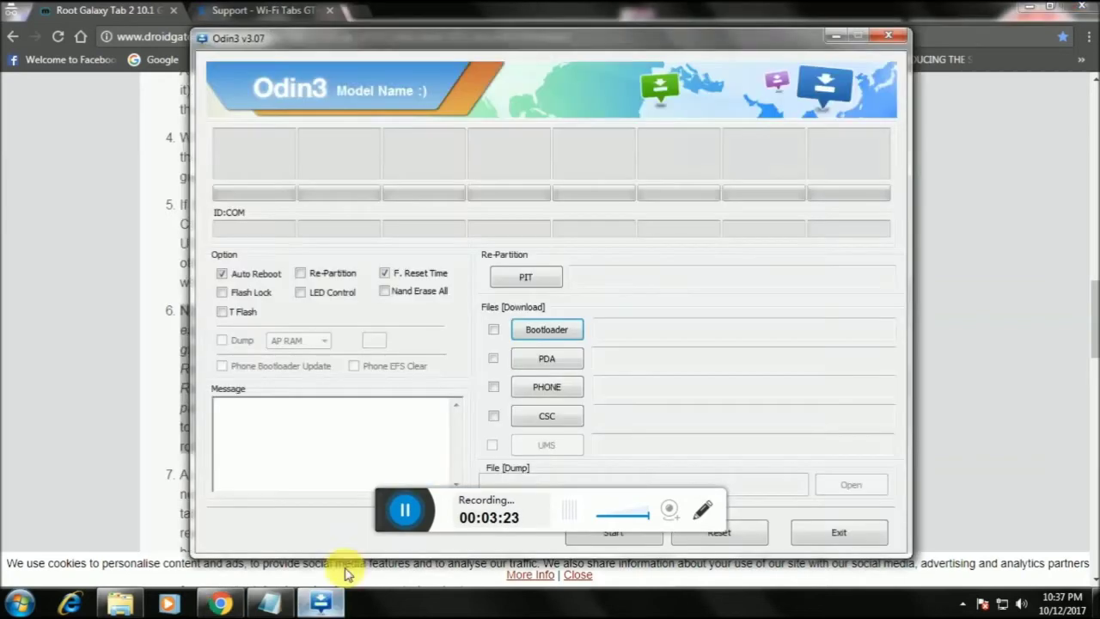
drag(605, 37, 808, 44)
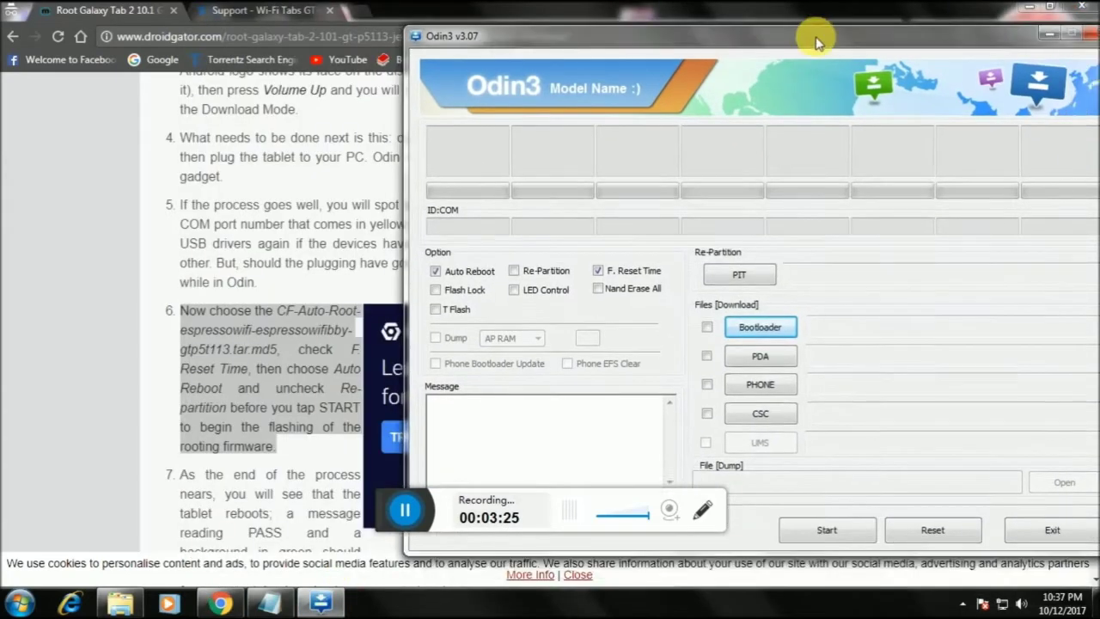
Load CF-Auto-Root-espresso10wifi-espresso10wifibby-gtp5113.tar.md5 from the CF-Auto-Root folder as Odin's PDA file.
click(749, 369)
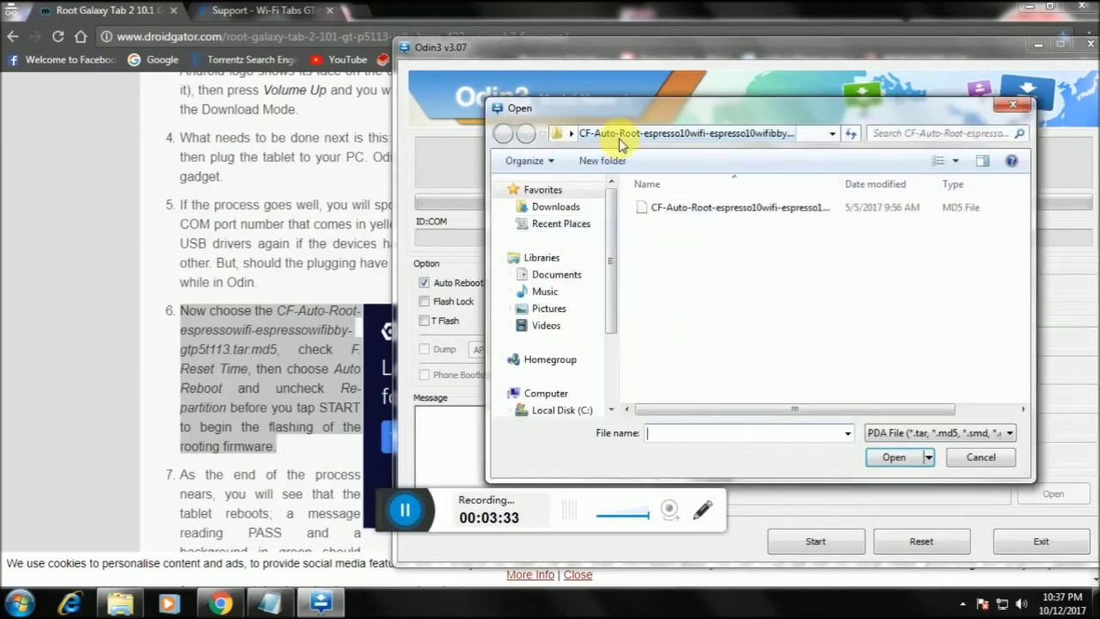
click(570, 134)
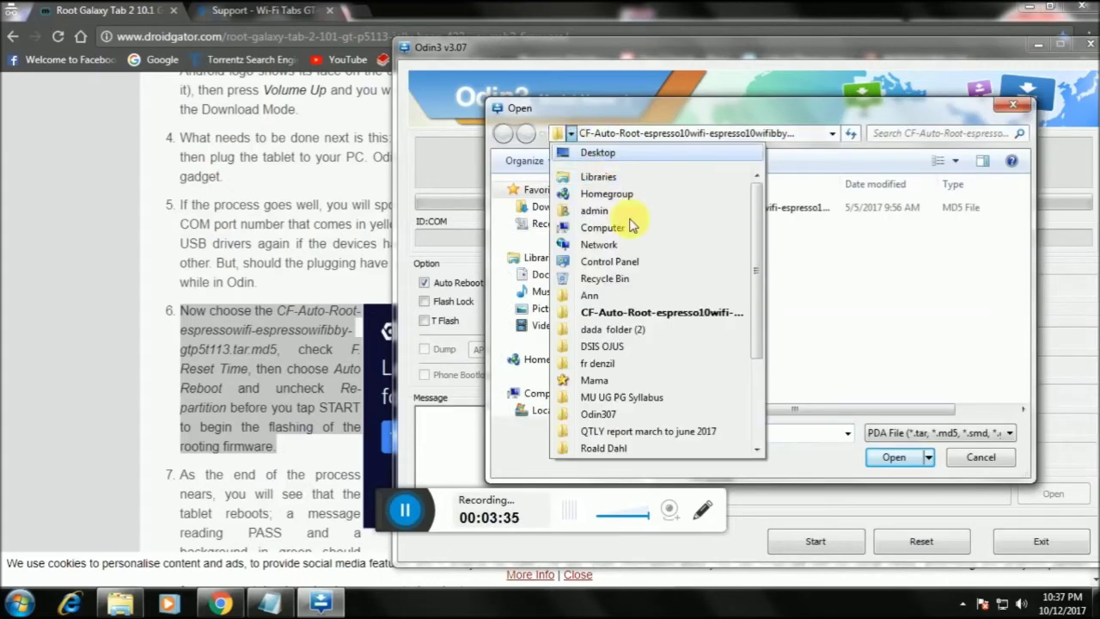
click(641, 312)
double_click(674, 215)
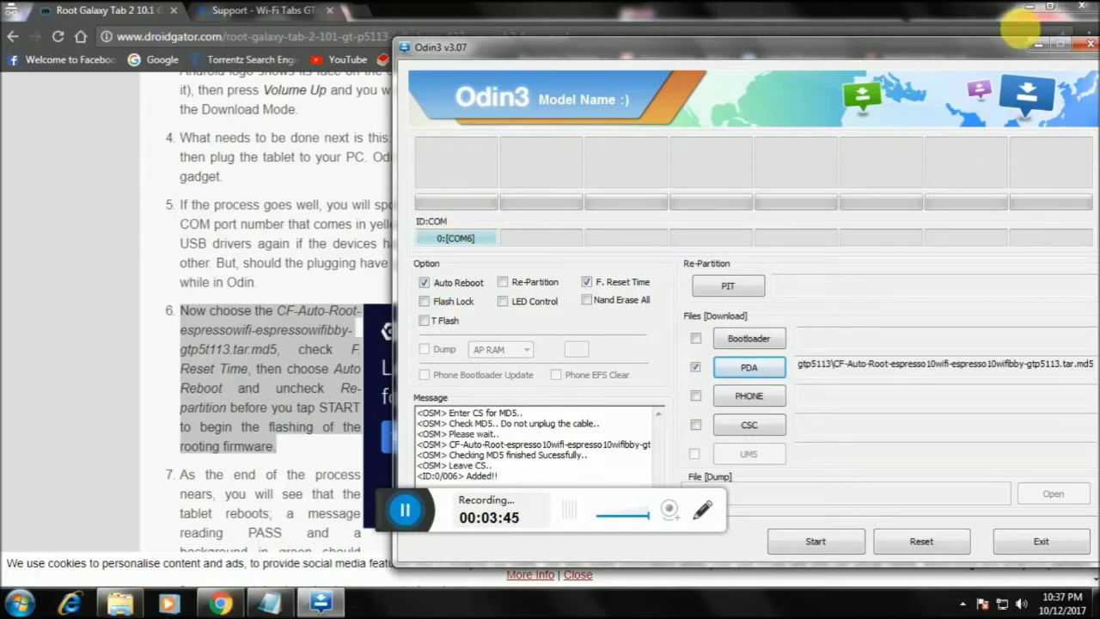
Open the CF-Auto-Root folder inside the desktop's Samsung Galaxy Tab 2 10.1 P-5113 folder.
click(1095, 605)
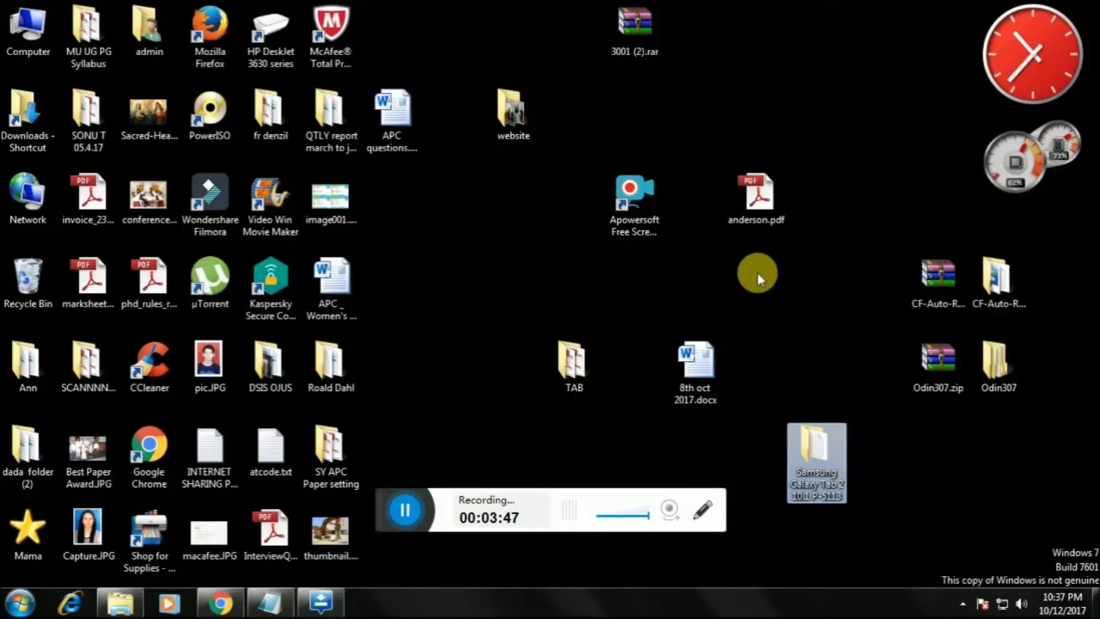
click(968, 364)
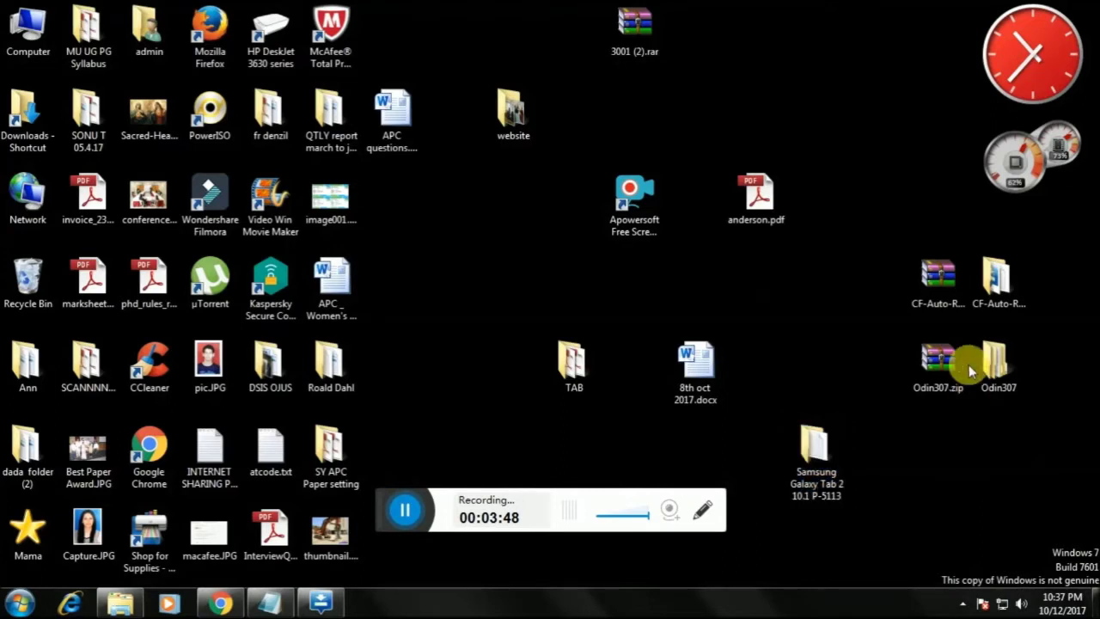
double_click(831, 450)
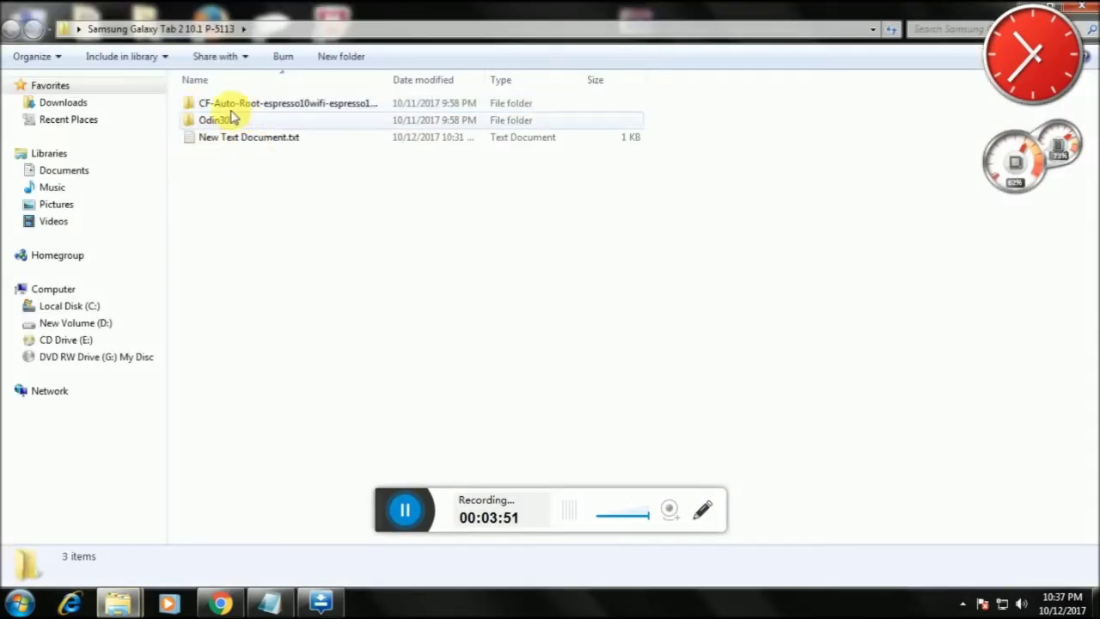
click(230, 108)
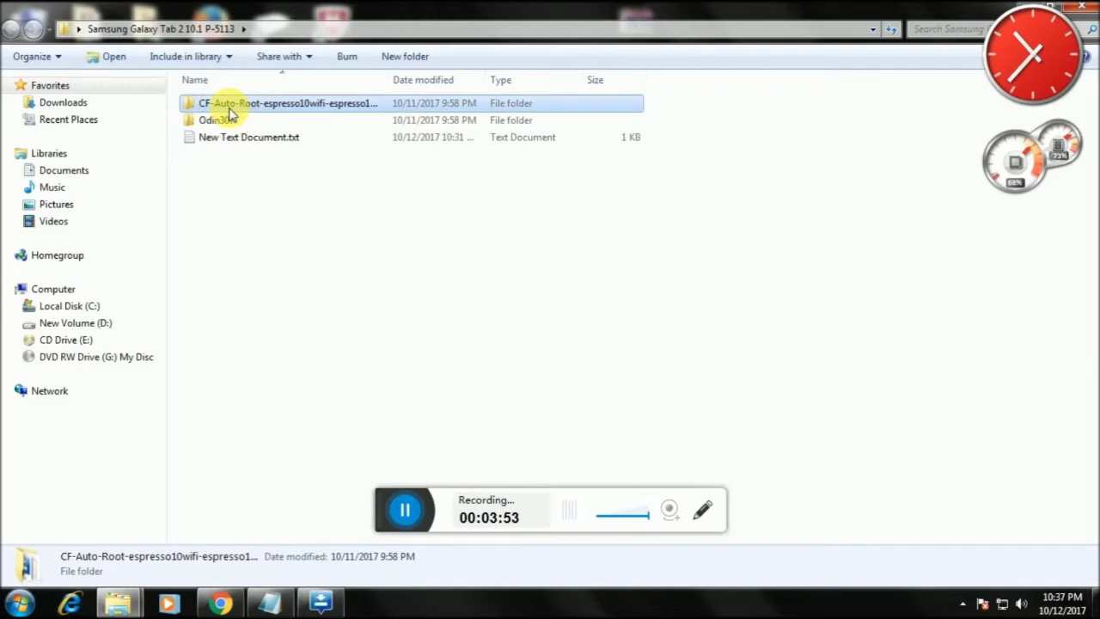
double_click(231, 112)
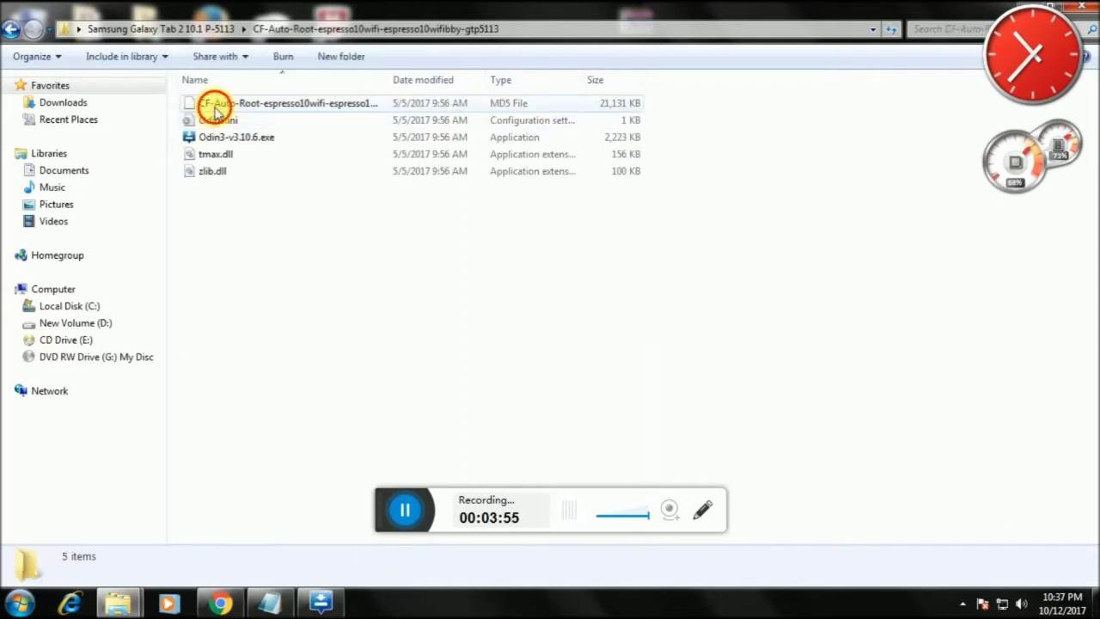
Check the 20.6 MB CF-Auto-Root MD5 file, then close the folder window.
click(216, 107)
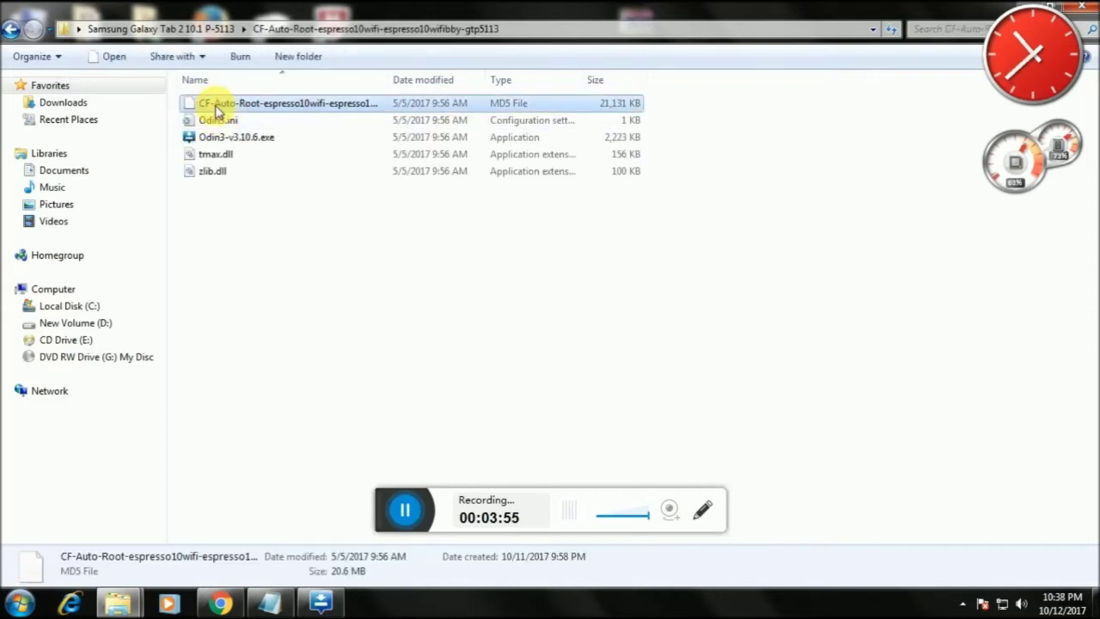
click(510, 295)
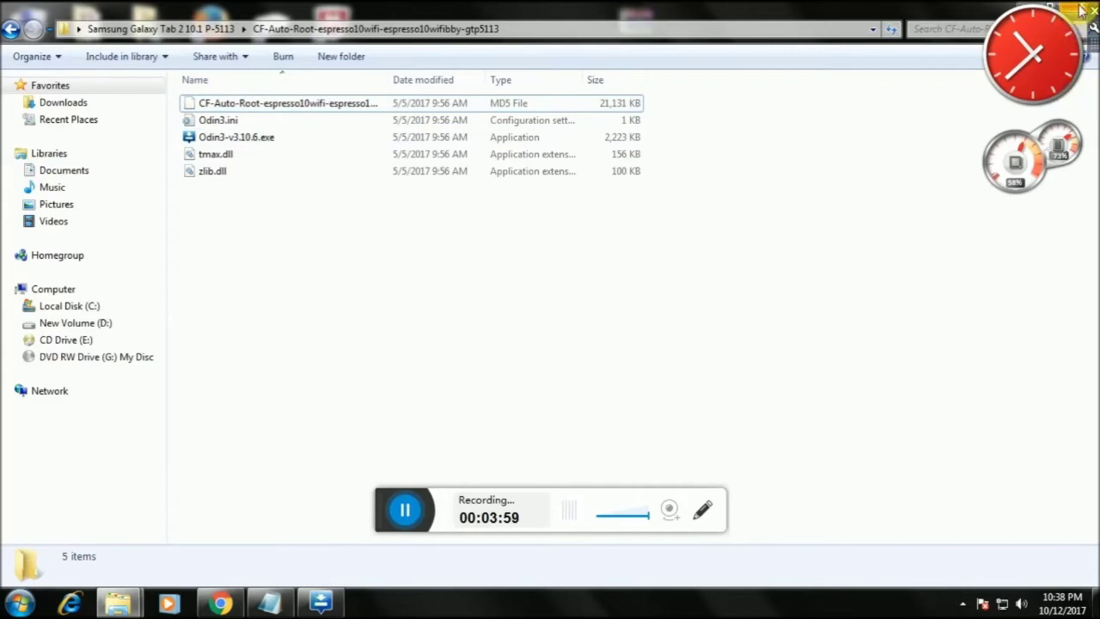
click(1081, 8)
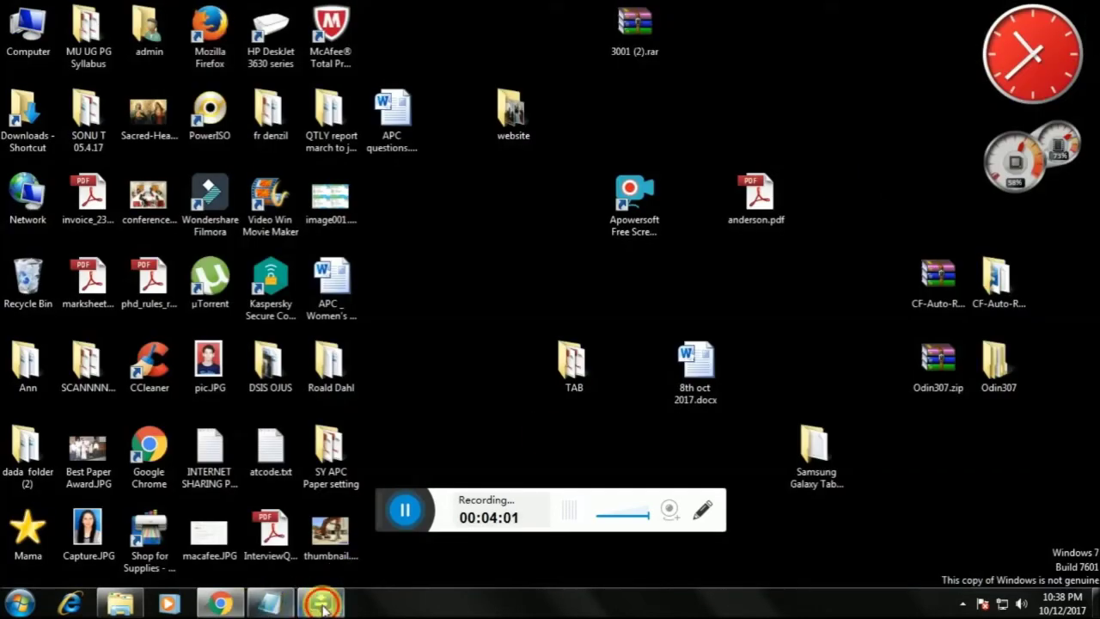
Highlight guide step 6 on the Odin options, then bring Odin3 back on top.
click(321, 604)
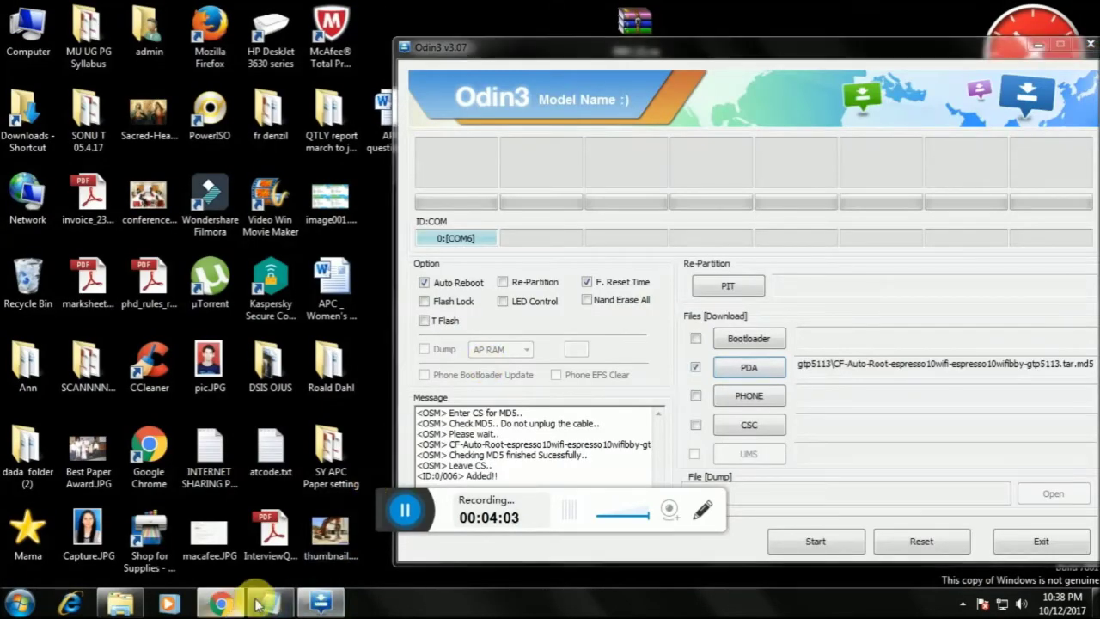
click(221, 604)
click(322, 604)
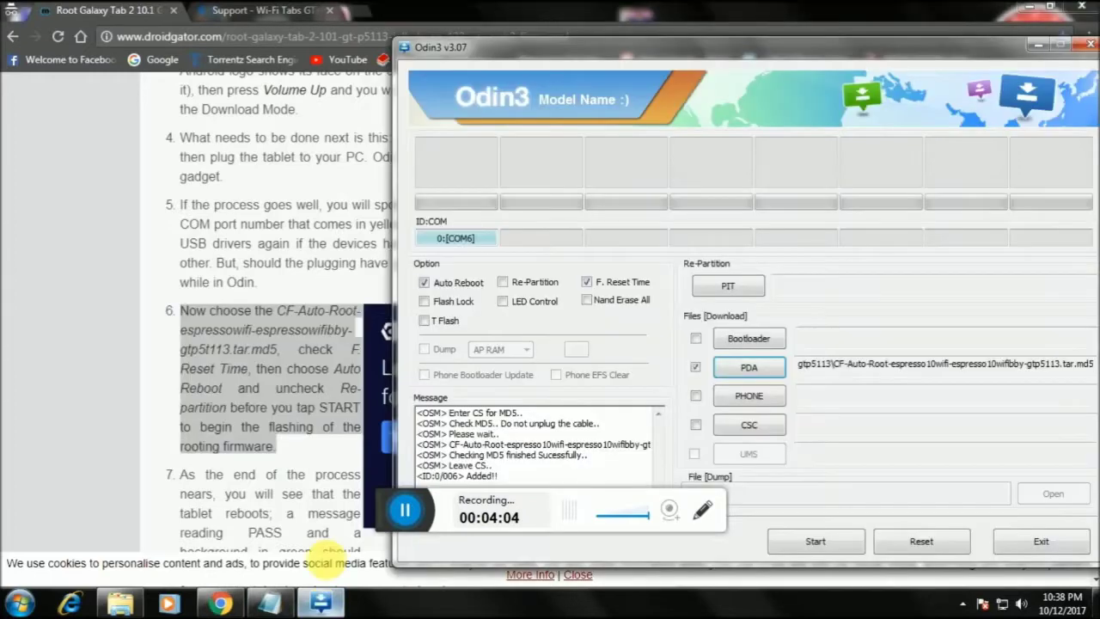
click(168, 425)
drag(298, 349, 305, 449)
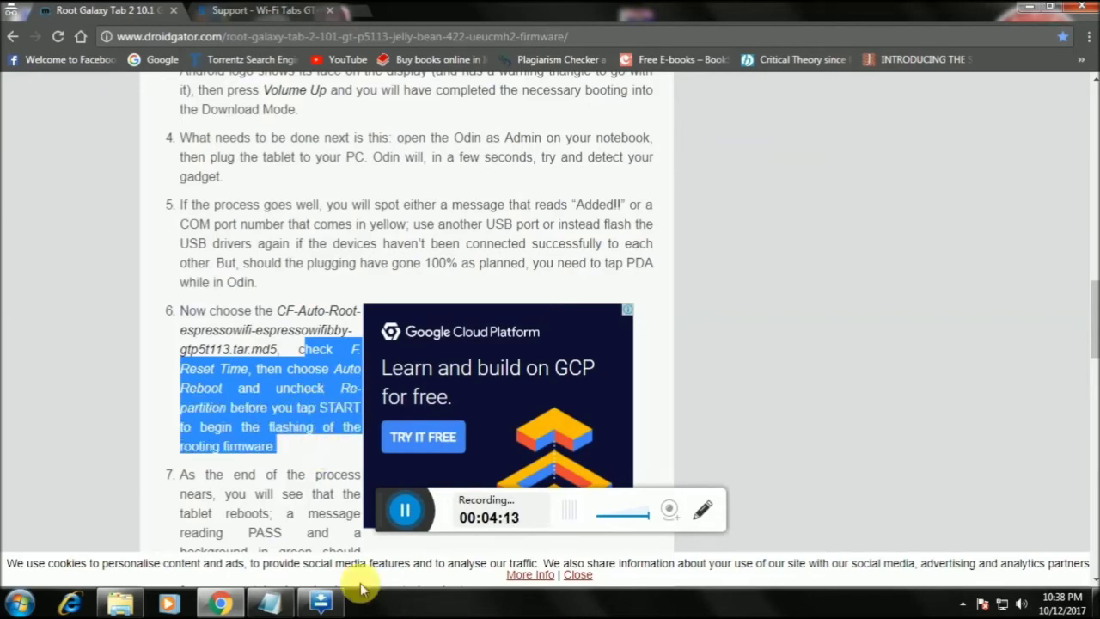
click(320, 601)
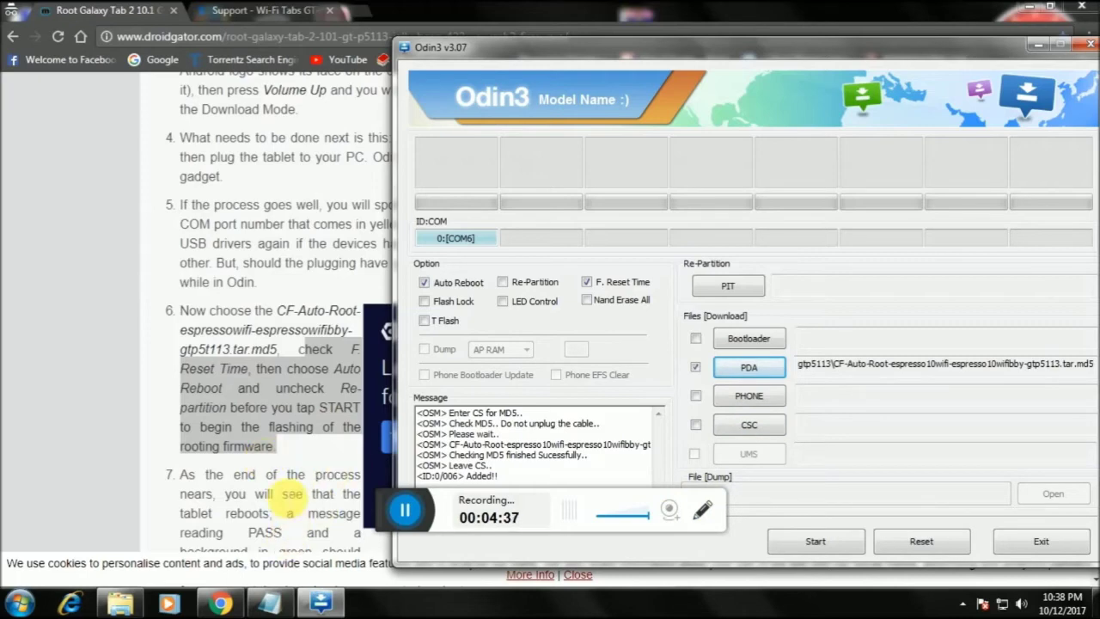
Scroll to guide step 7 on the reboot and green PASS message, highlight it, return to Odin3.
click(295, 471)
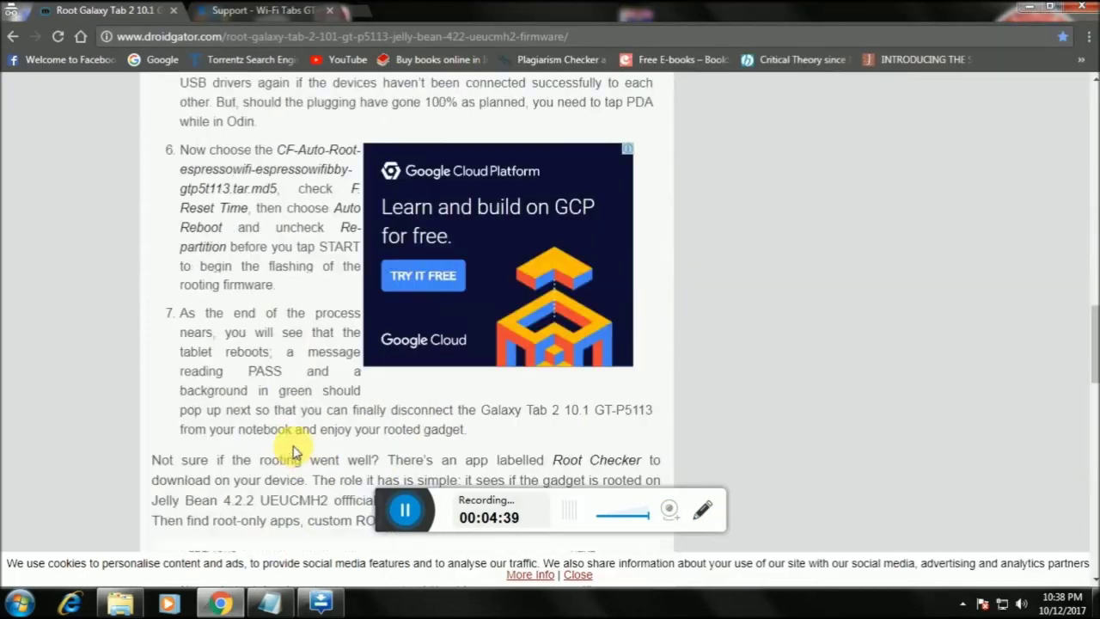
scroll(291, 466, down, 2)
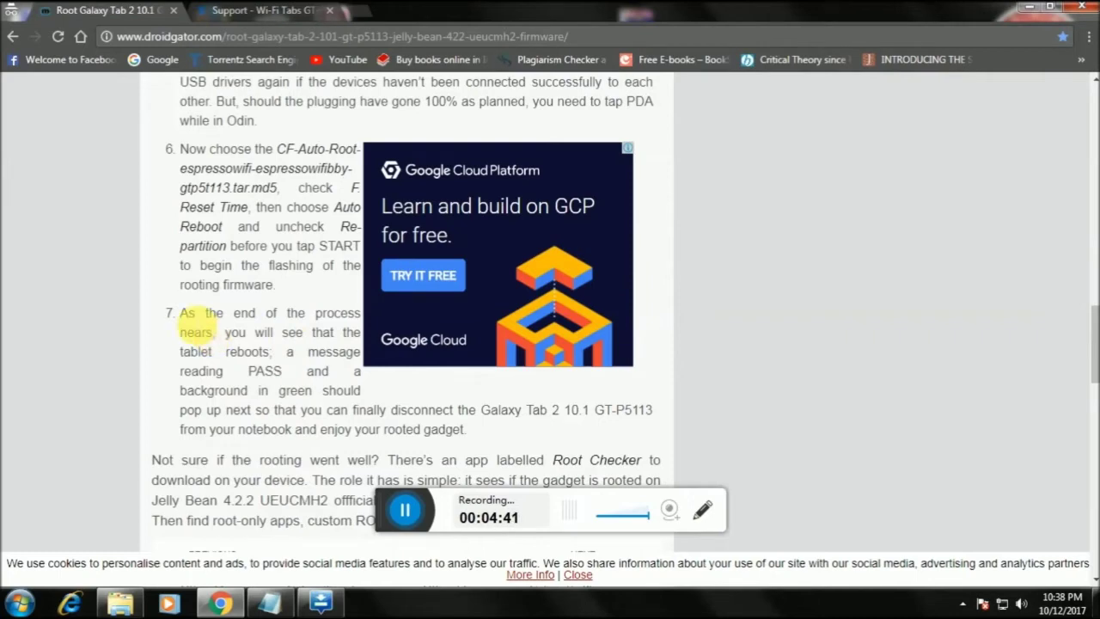
drag(180, 313, 499, 439)
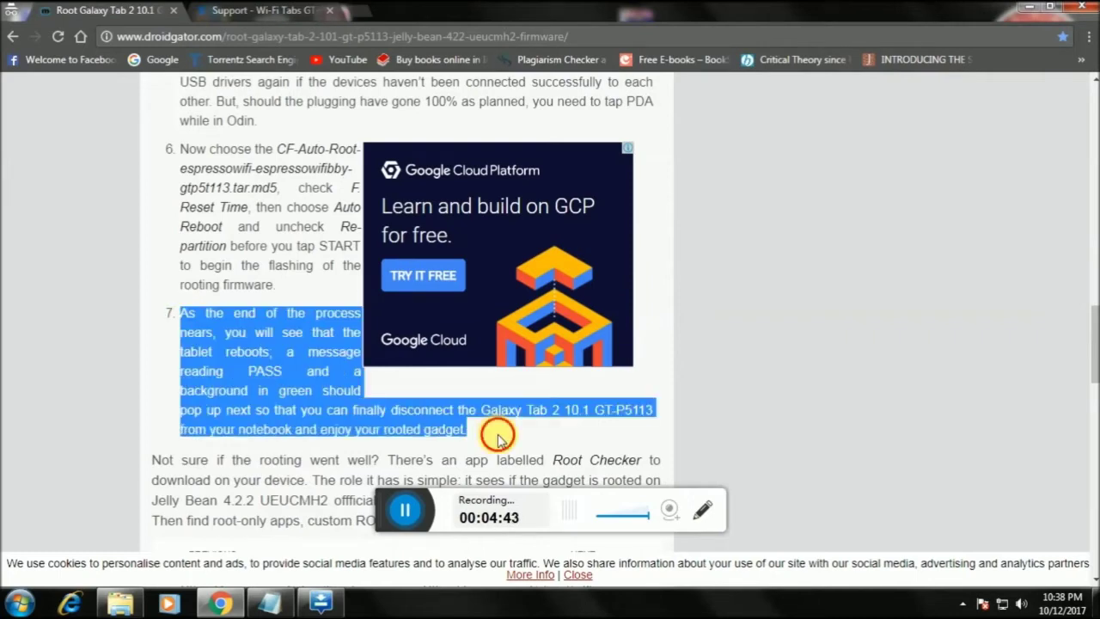
click(320, 602)
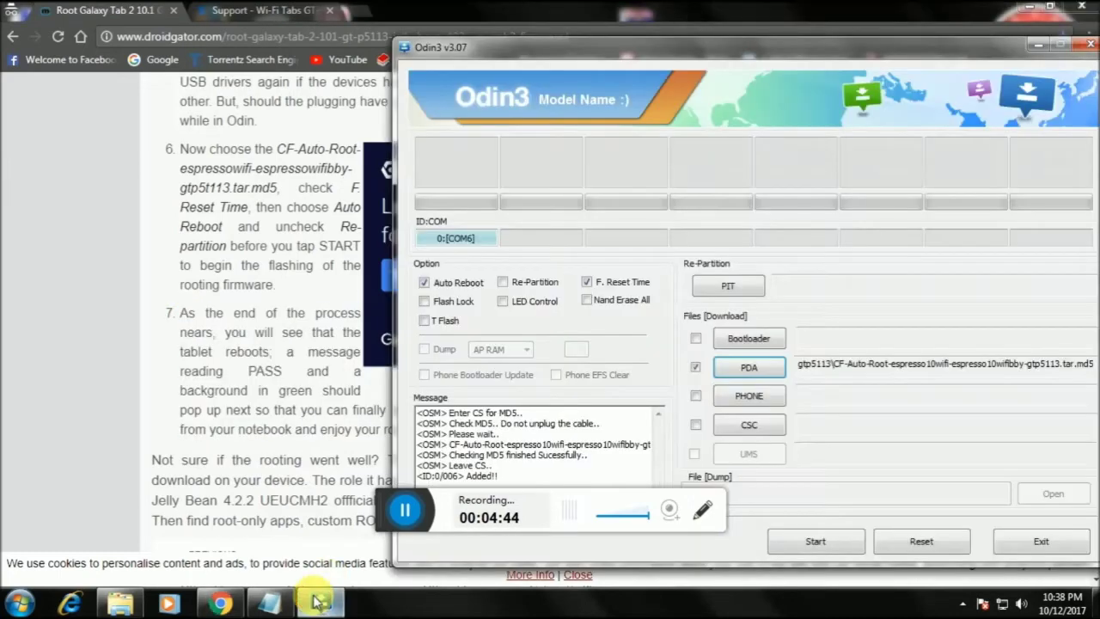
Flash CF-Auto-Root to the tablet until PASS! appears after 02:06, then exit Odin3.
click(817, 542)
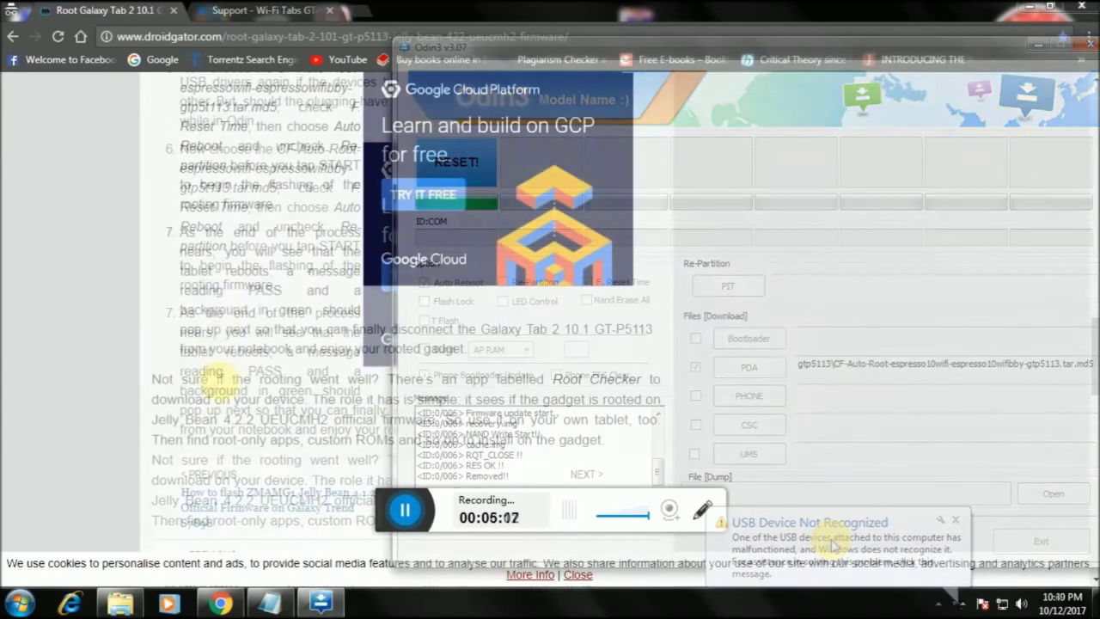
drag(248, 289, 488, 356)
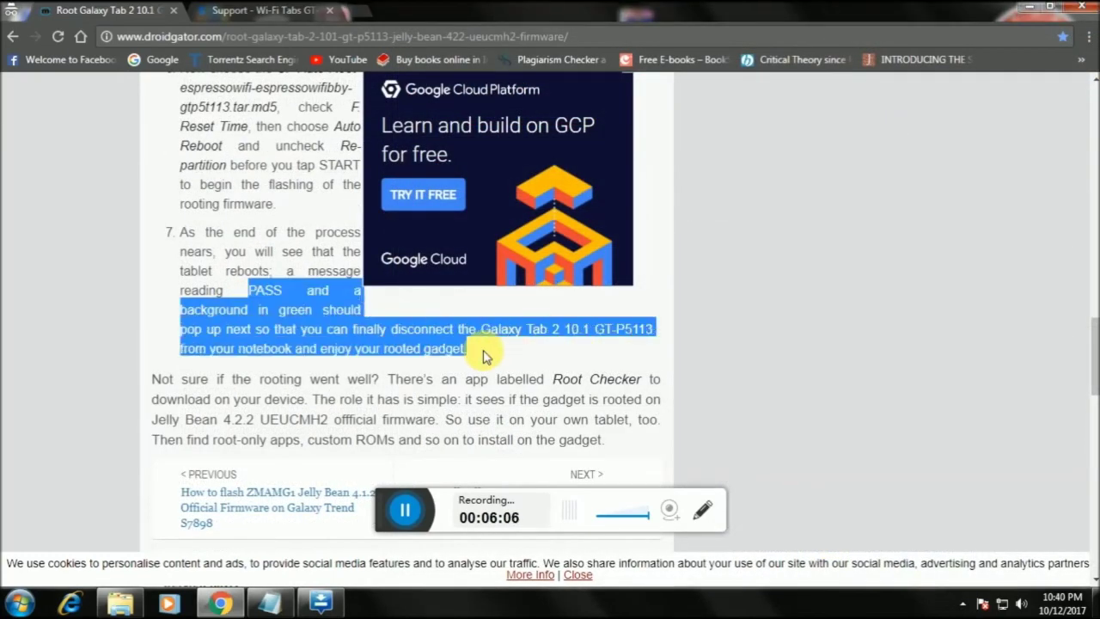
click(484, 354)
click(415, 511)
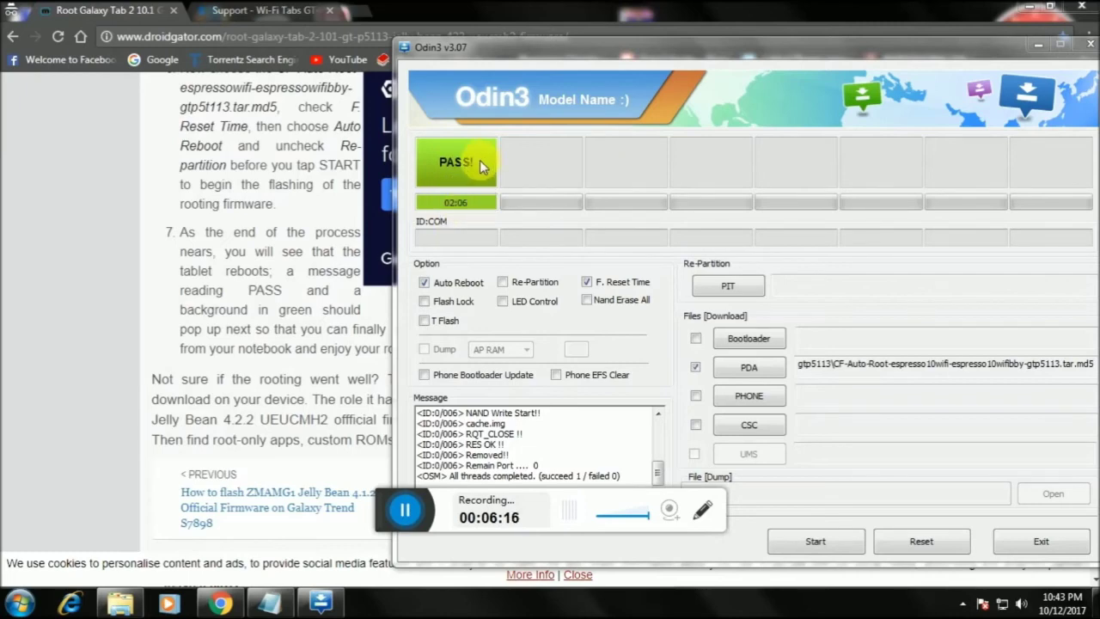
click(1032, 544)
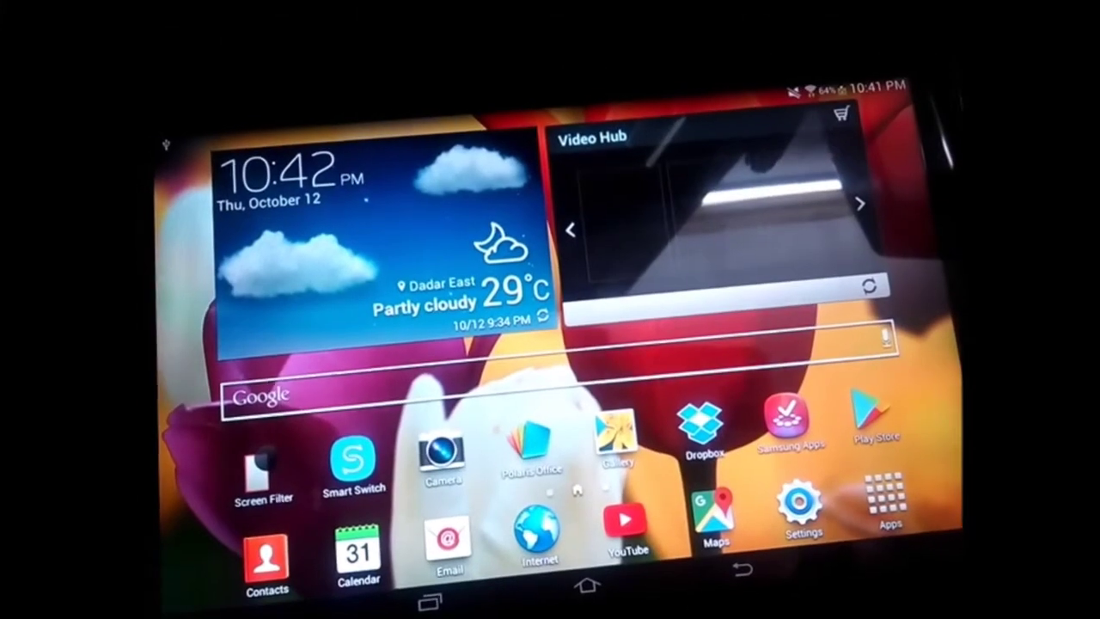
Install Root Checker from Google Play, verify root on the GT-P5113, then view recent apps.
scroll(568, 344, right, 5)
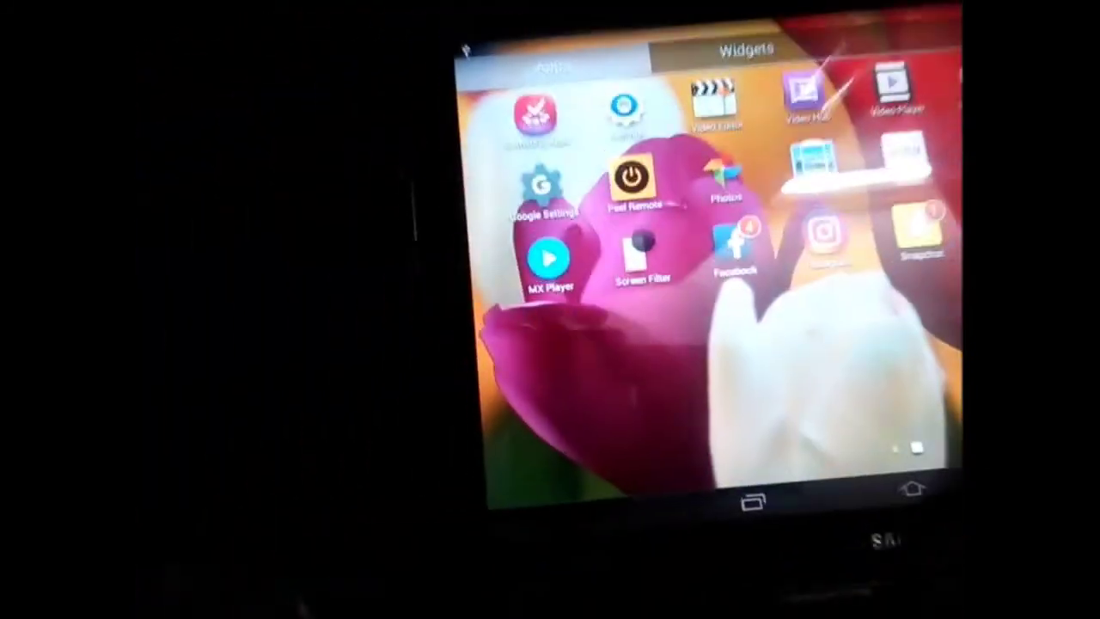
scroll(713, 271, left, 5)
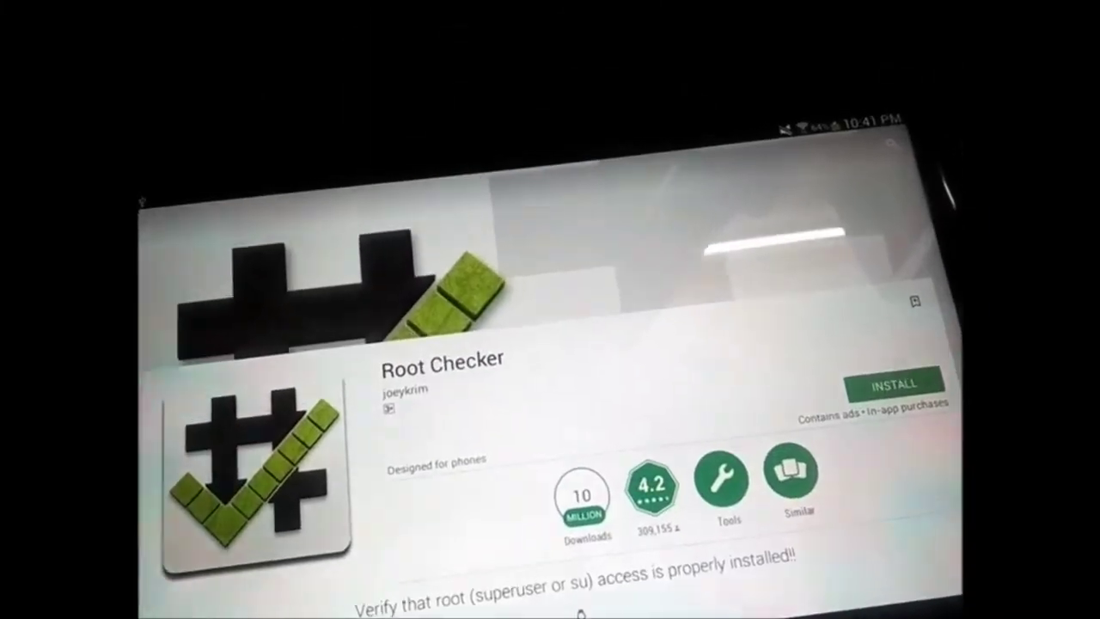
click(894, 384)
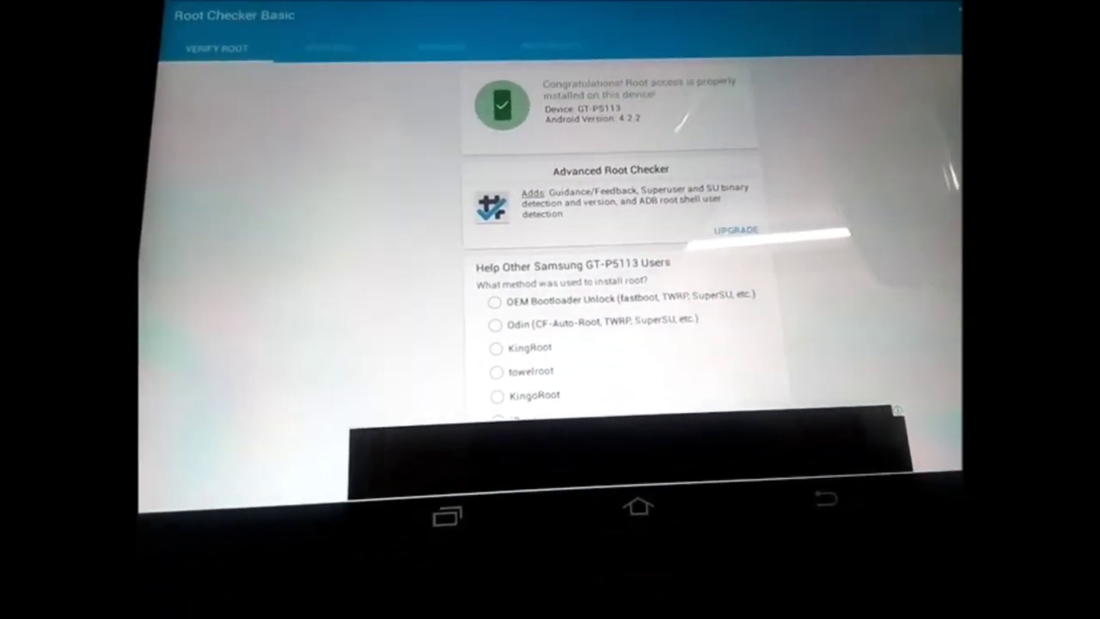
key(Home)
key(super+Tab)
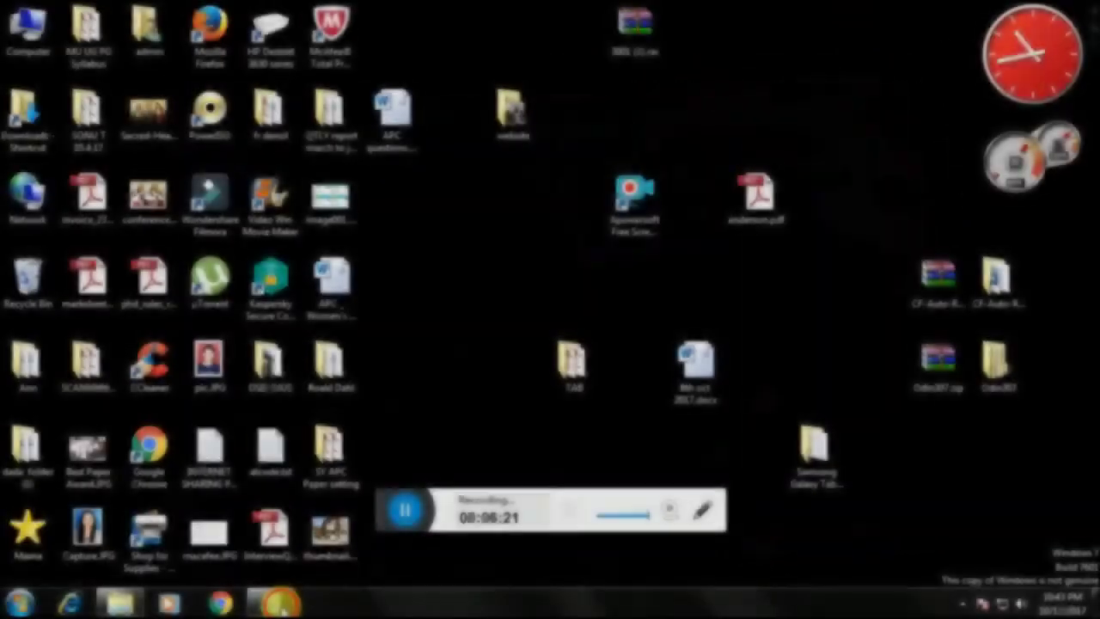
Close the rooting-steps note ending in 'THANKS', saving its changes.
click(295, 565)
click(411, 413)
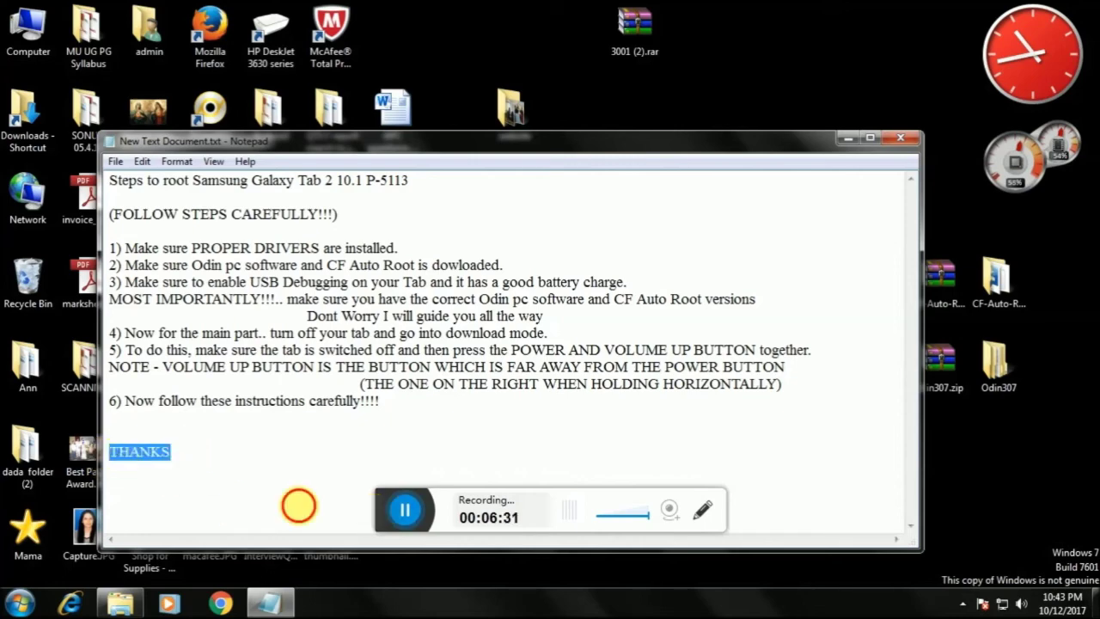
click(300, 504)
click(894, 137)
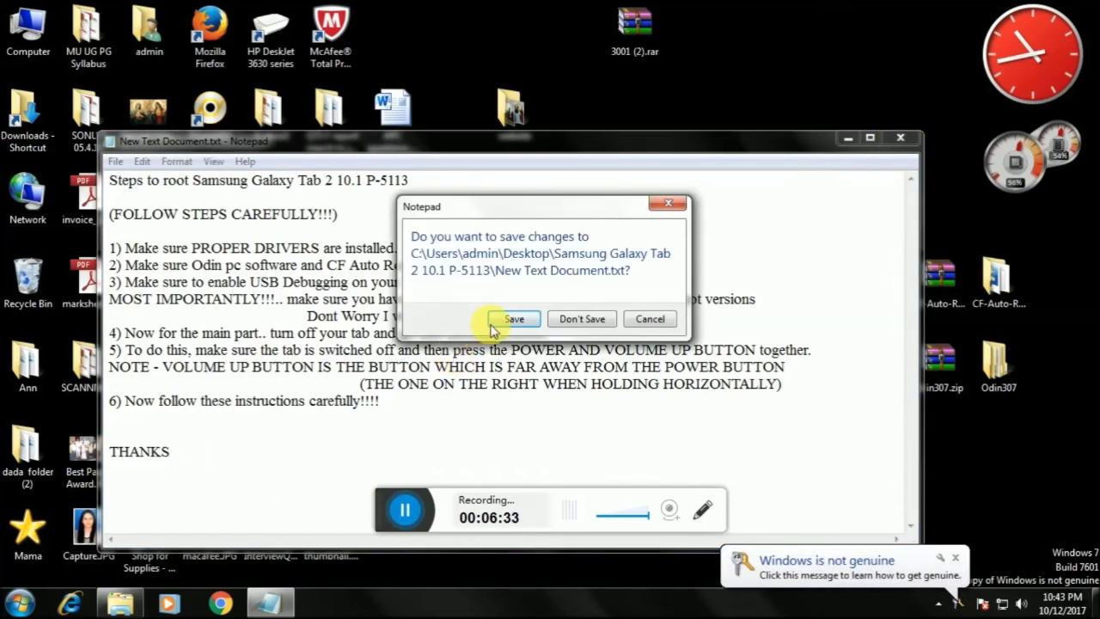
click(508, 318)
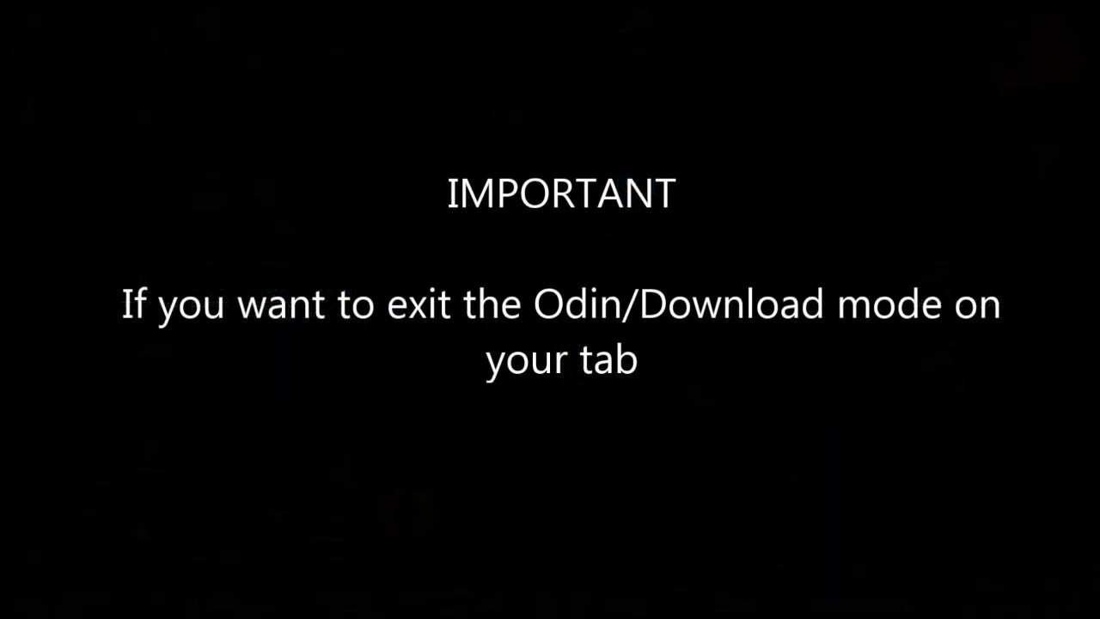